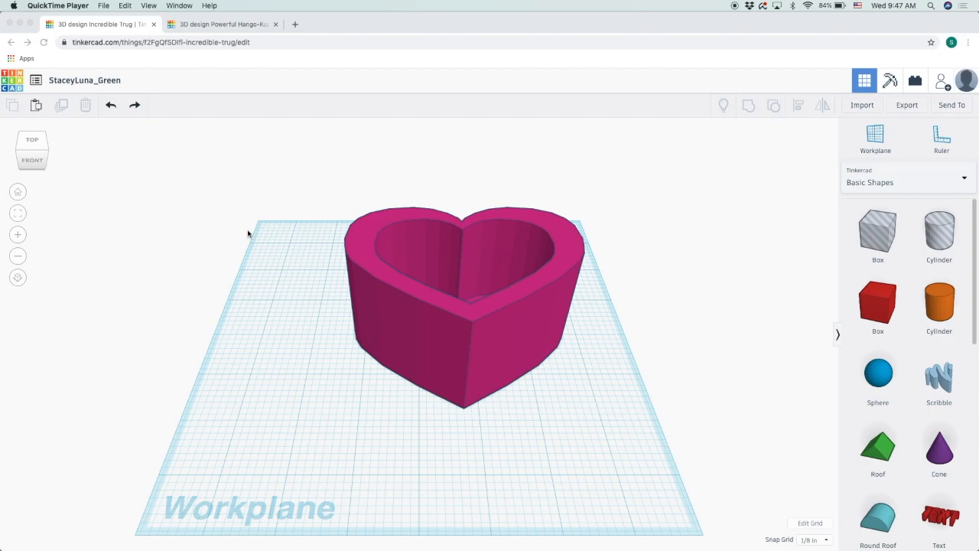
Place a cylinder hole on the workplane beside the heart planter, near the far corner
{"action": "right_click_drag", "start_coordinate": [640, 232], "coordinate": [459, 355]}
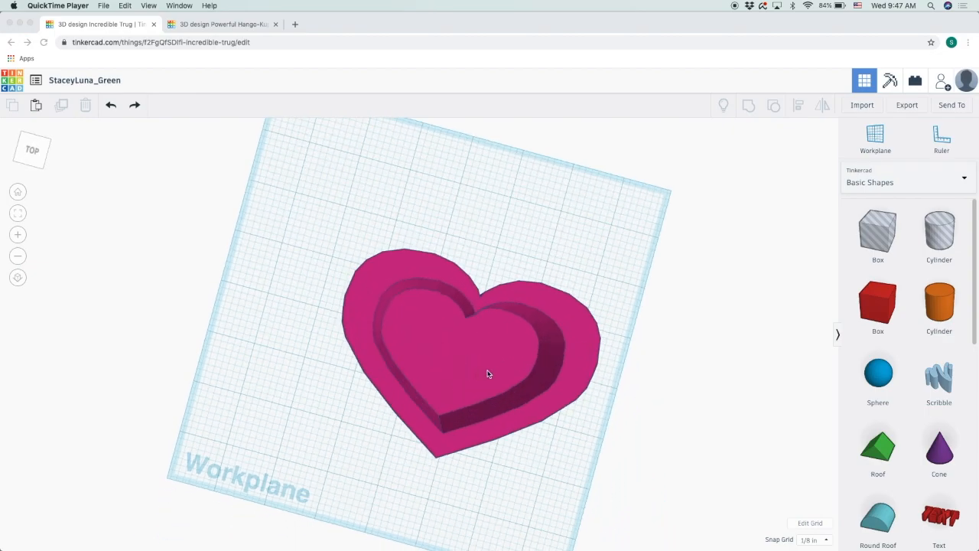
{"action": "mouse_move", "coordinate": [572, 462]}
{"action": "right_mouse_down"}
{"action": "mouse_move", "coordinate": [575, 393]}
{"action": "mouse_move", "coordinate": [615, 254]}
{"action": "mouse_move", "coordinate": [602, 269]}
{"action": "mouse_move", "coordinate": [557, 457]}
{"action": "right_mouse_up"}
{"action": "right_click_drag", "start_coordinate": [632, 278], "coordinate": [423, 342]}
{"action": "left_click", "coordinate": [953, 243]}
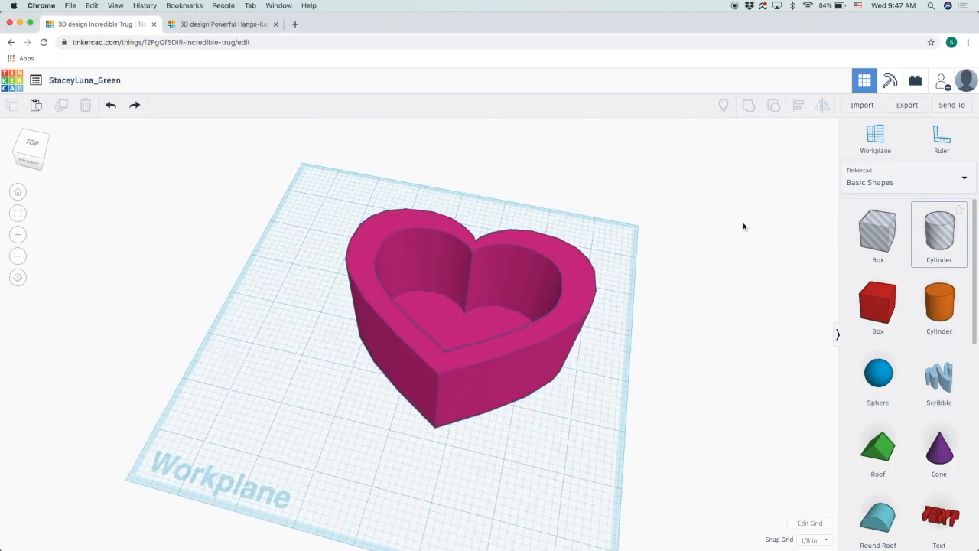
{"action": "left_click", "coordinate": [612, 243]}
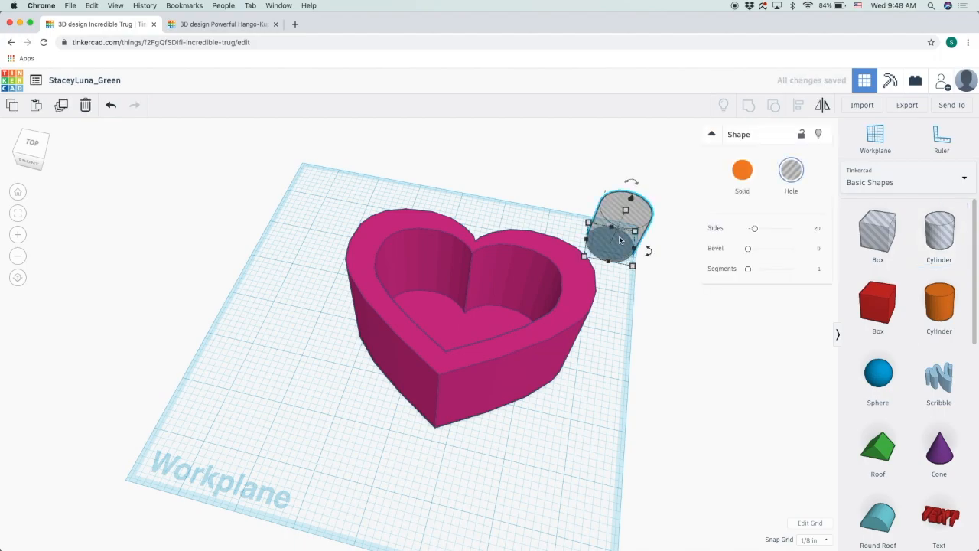
Set the cylinder hole's width and length both to 0.5 in
{"action": "left_click", "coordinate": [605, 305]}
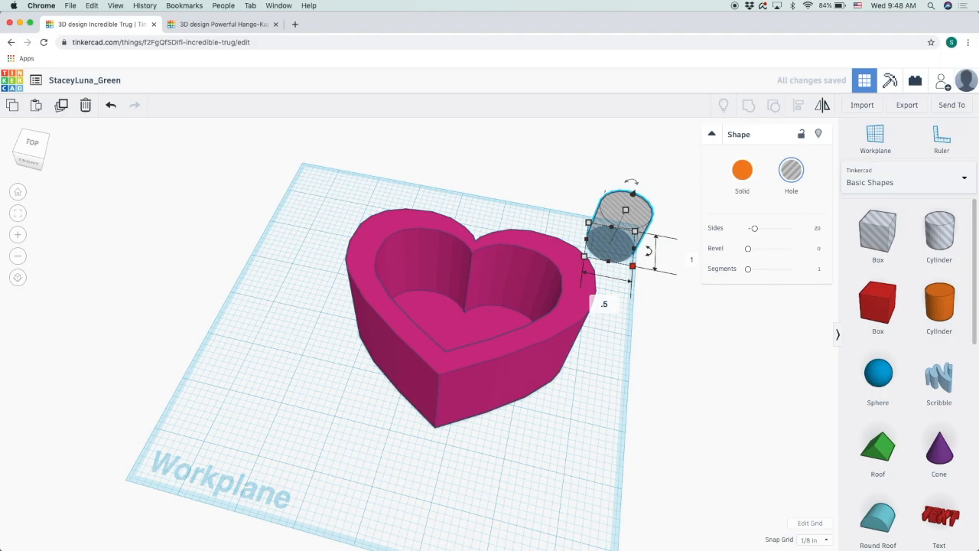
{"action": "type", "text": ".5"}
{"action": "key", "text": "Tab"}
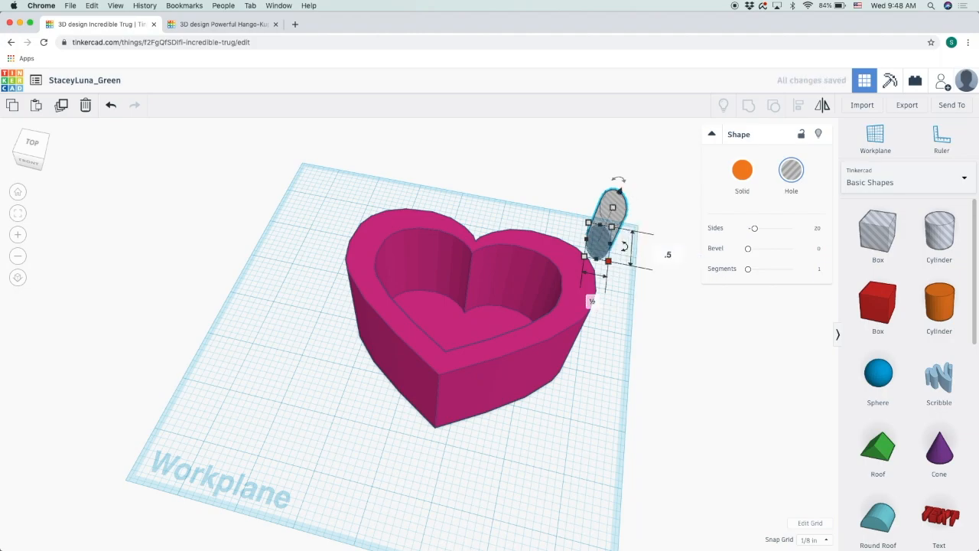
{"action": "type", "text": ".5"}
{"action": "key", "text": "Return"}
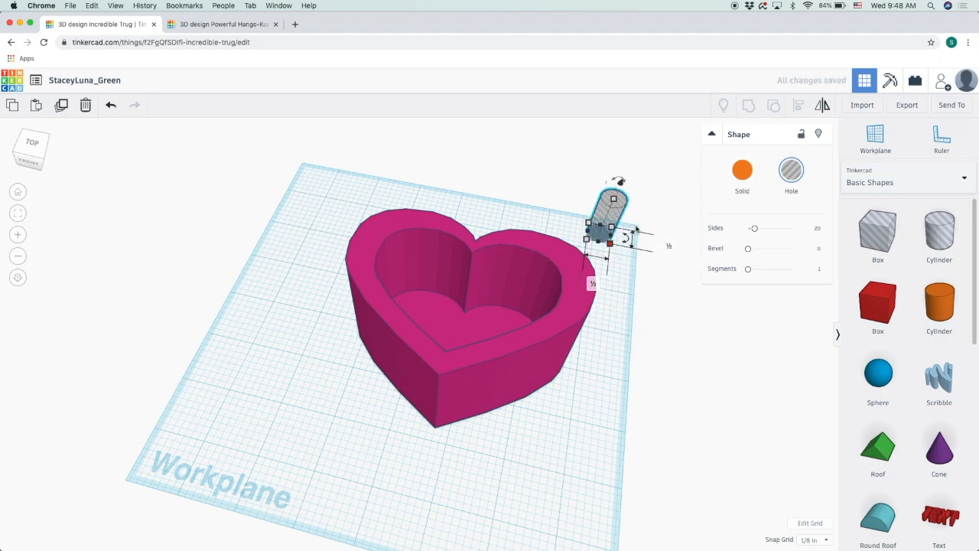
Move the cylinder hole from the workplane corner into the middle of the heart's cavity
{"action": "right_click_drag", "start_coordinate": [629, 311], "coordinate": [630, 245]}
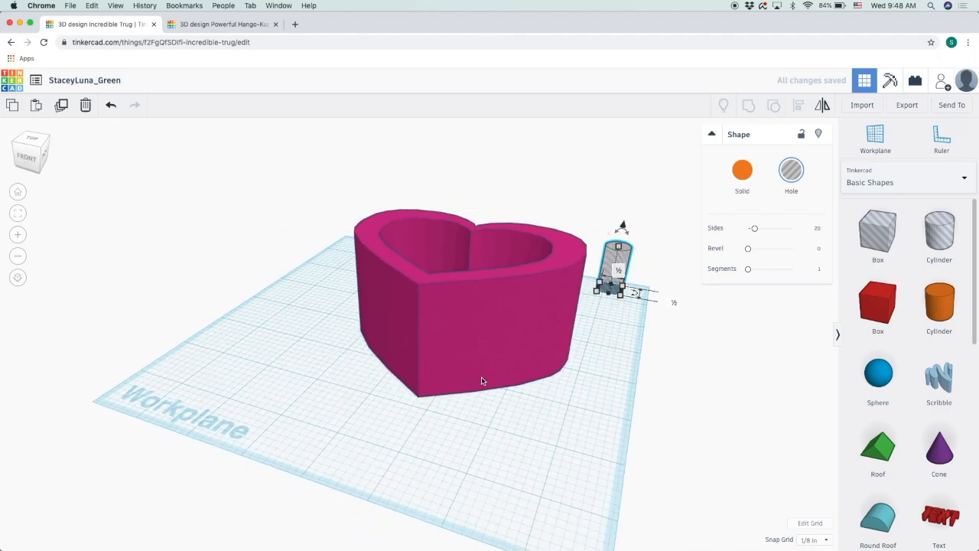
{"action": "right_click_drag", "start_coordinate": [632, 365], "coordinate": [493, 386]}
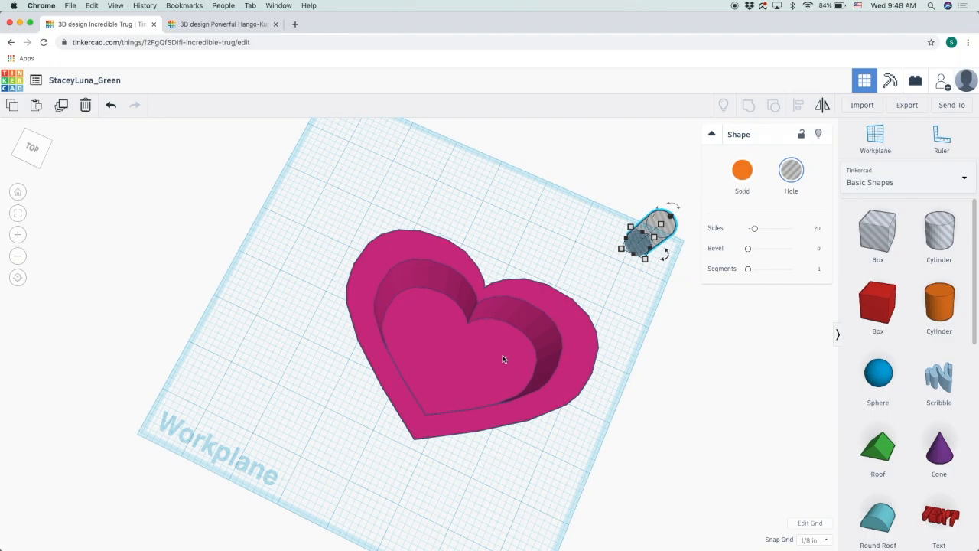
{"action": "right_click_drag", "start_coordinate": [588, 424], "coordinate": [460, 349]}
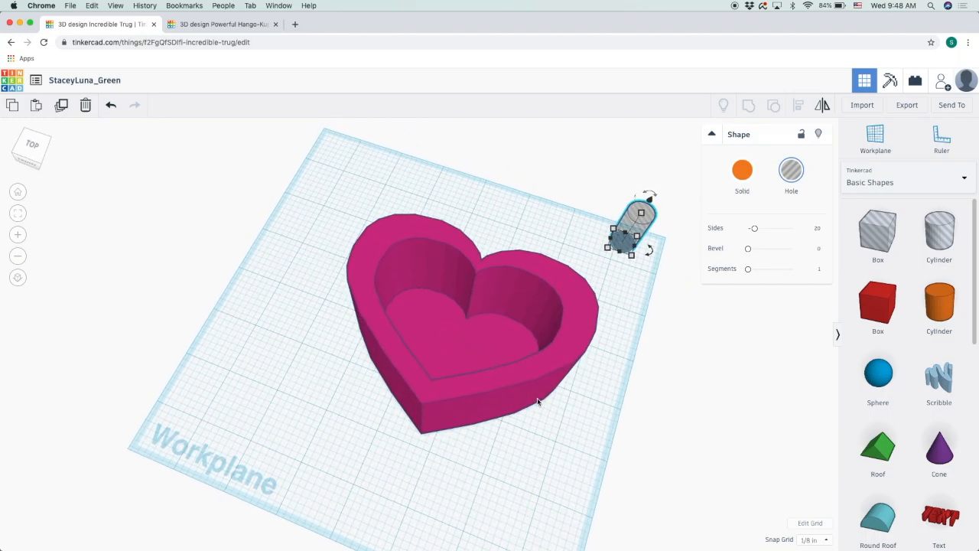
{"action": "right_click_drag", "start_coordinate": [576, 440], "coordinate": [613, 245]}
{"action": "left_click_drag", "start_coordinate": [622, 257], "coordinate": [475, 329]}
Examine the cylinder hole's position in the heart from the front, from above and from underneath
{"action": "left_click", "coordinate": [638, 274]}
{"action": "right_click_drag", "start_coordinate": [651, 236], "coordinate": [470, 284]}
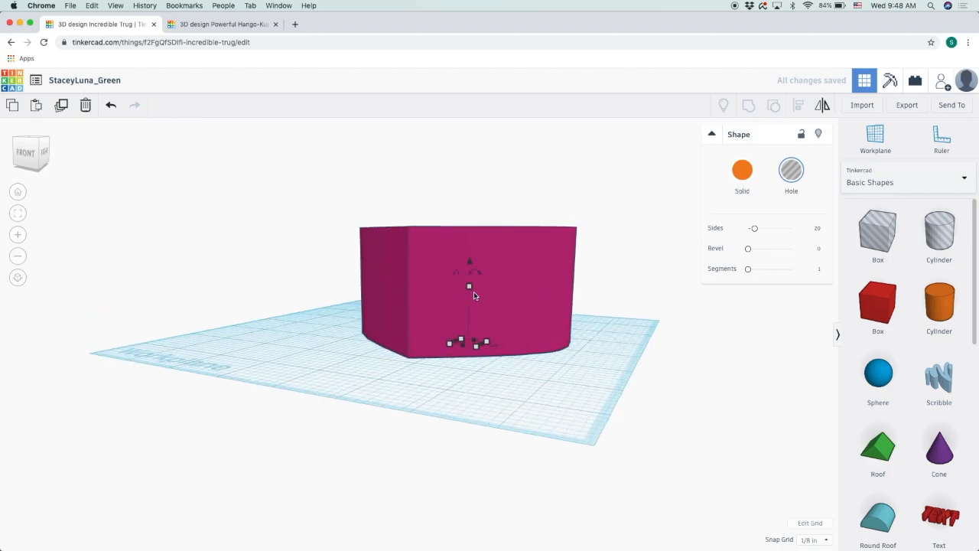
{"action": "right_click_drag", "start_coordinate": [541, 388], "coordinate": [475, 327]}
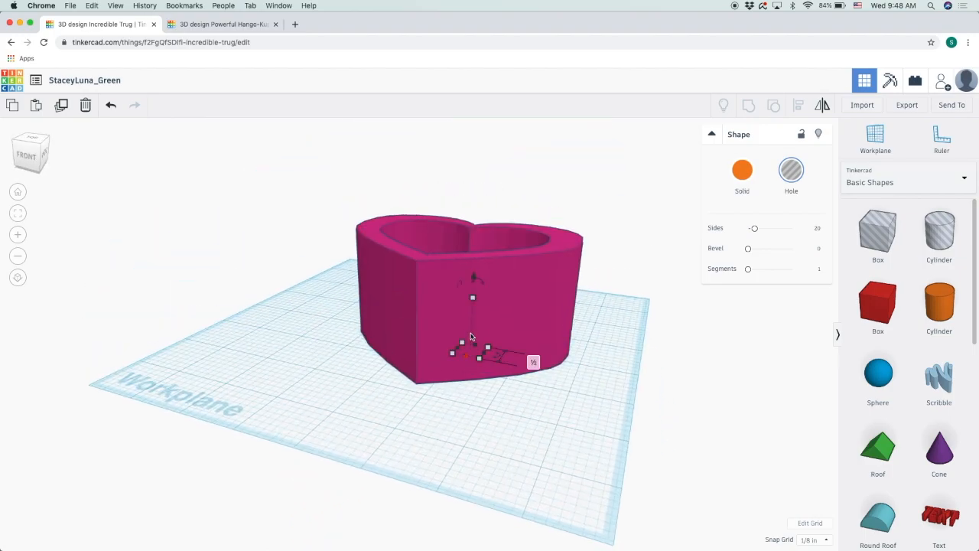
{"action": "left_click", "coordinate": [478, 321]}
{"action": "left_click_drag", "start_coordinate": [478, 321], "coordinate": [477, 308]}
{"action": "right_click_drag", "start_coordinate": [605, 382], "coordinate": [542, 406]}
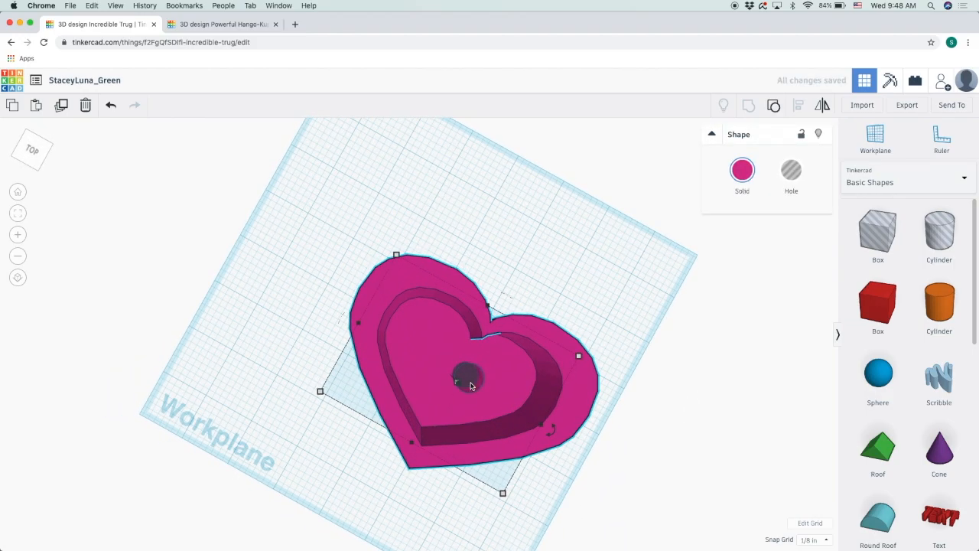
{"action": "right_click_drag", "start_coordinate": [584, 454], "coordinate": [612, 219]}
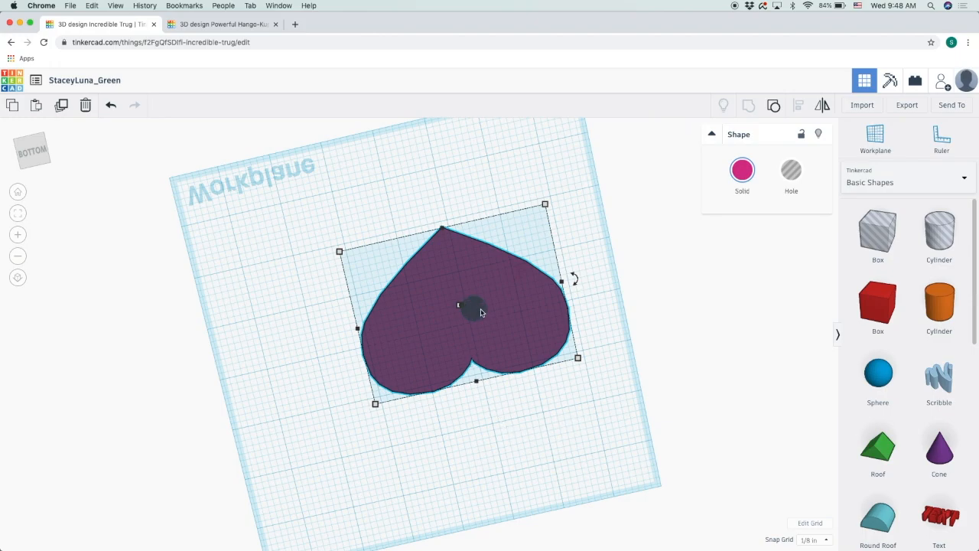
{"action": "right_click_drag", "start_coordinate": [618, 344], "coordinate": [618, 451]}
Align the centers of the heart and the cylinder hole along both horizontal axes
{"action": "key", "text": "super+a"}
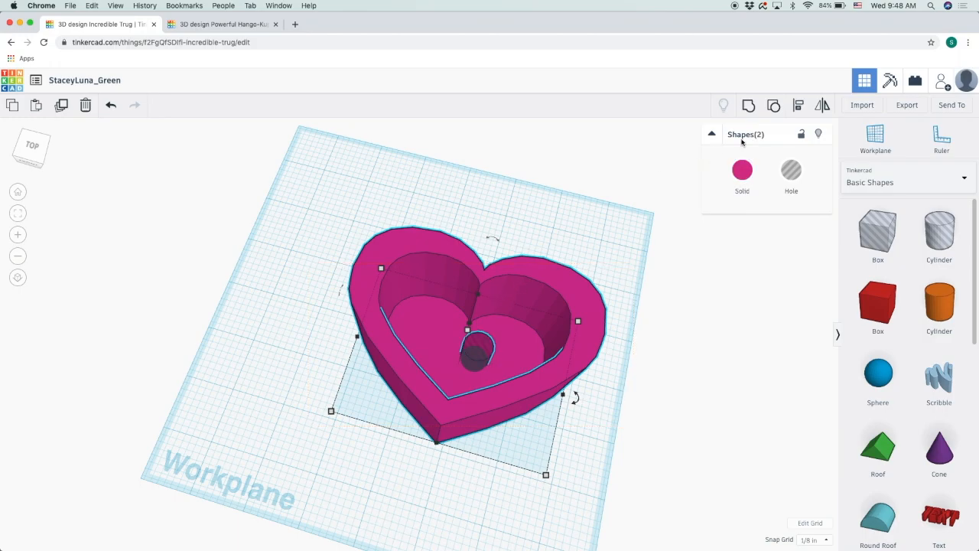
{"action": "left_click", "coordinate": [799, 107]}
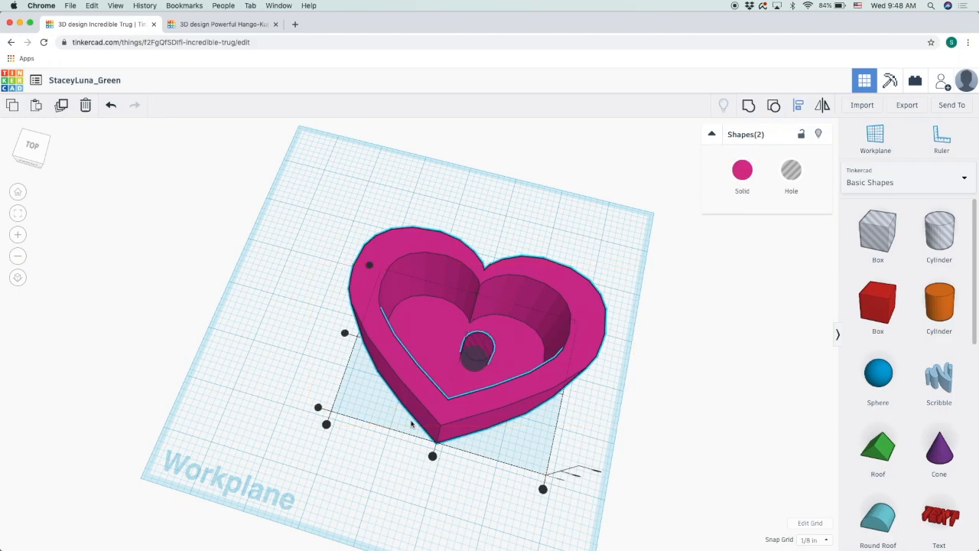
{"action": "left_click", "coordinate": [433, 456]}
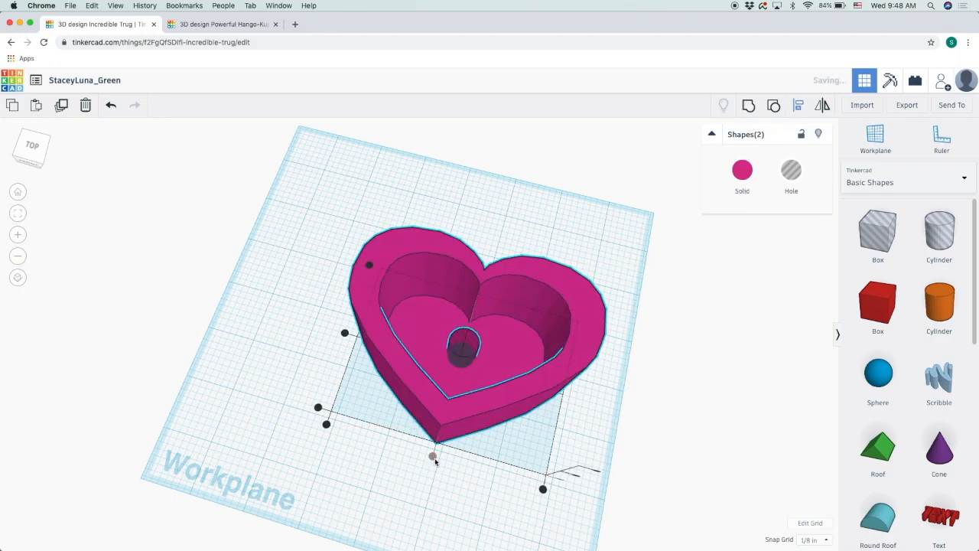
{"action": "left_click", "coordinate": [344, 335]}
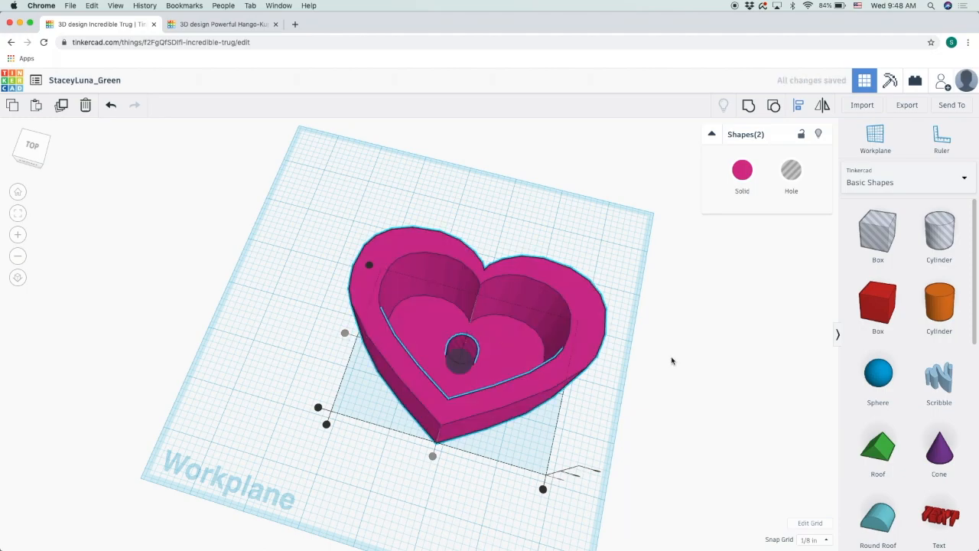
{"action": "left_click", "coordinate": [628, 249]}
Group the heart with the cylinder hole to cut a drainage hole through its floor
{"action": "right_click_drag", "start_coordinate": [579, 252], "coordinate": [579, 328]}
{"action": "left_click_drag", "start_coordinate": [607, 528], "coordinate": [328, 235]}
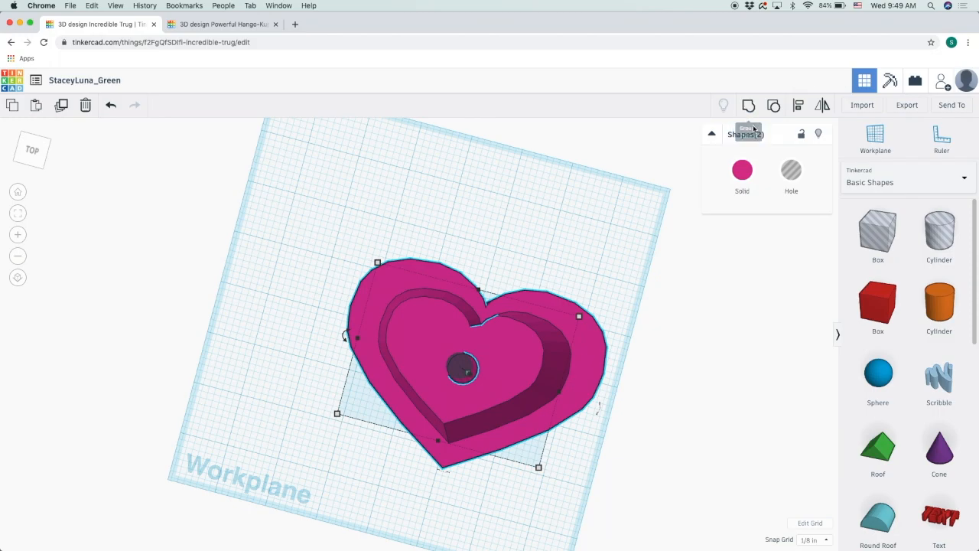
{"action": "left_click", "coordinate": [750, 112]}
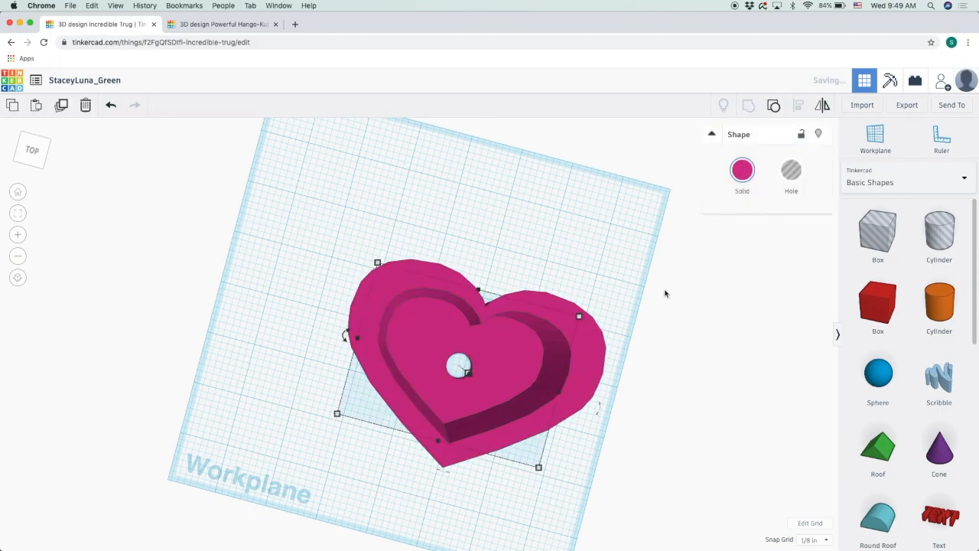
{"action": "left_click", "coordinate": [623, 292]}
Examine the drainage hole in the heart's floor up close and in an overall view
{"action": "right_click_drag", "start_coordinate": [623, 292], "coordinate": [603, 304]}
{"action": "scroll", "coordinate": [603, 303], "scroll_direction": "down", "scroll_amount": 2}
{"action": "scroll", "coordinate": [605, 304], "scroll_direction": "up", "scroll_amount": 10}
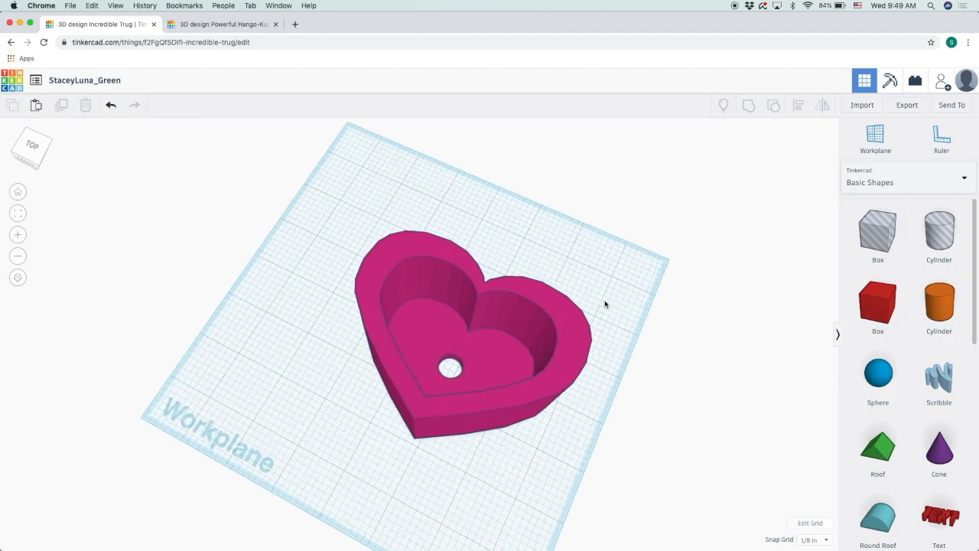
{"action": "scroll", "coordinate": [605, 304], "scroll_direction": "up", "scroll_amount": 6}
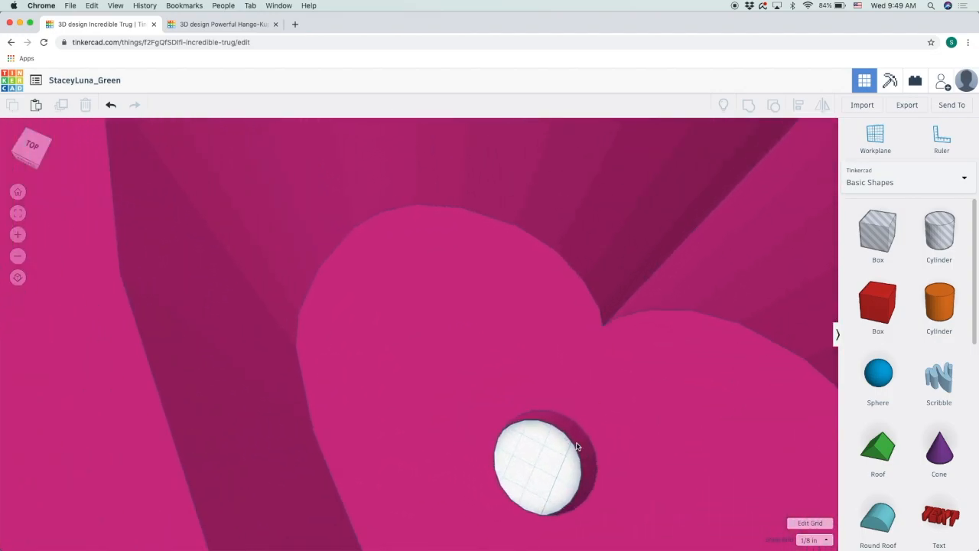
{"action": "scroll", "coordinate": [574, 443], "scroll_direction": "up", "scroll_amount": 4}
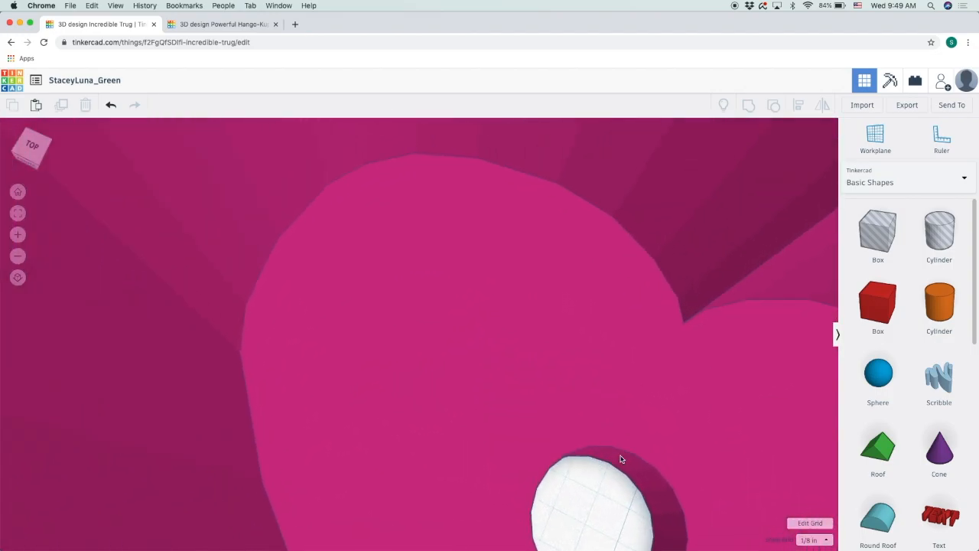
{"action": "scroll", "coordinate": [669, 478], "scroll_direction": "down", "scroll_amount": 15}
{"action": "scroll", "coordinate": [635, 461], "scroll_direction": "up", "scroll_amount": 3}
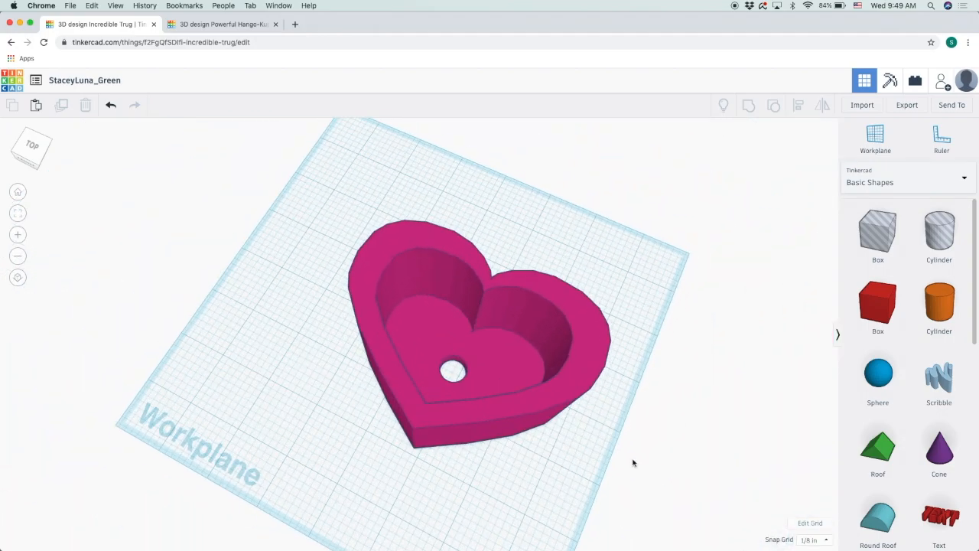
{"action": "scroll", "coordinate": [588, 461], "scroll_direction": "down", "scroll_amount": 3}
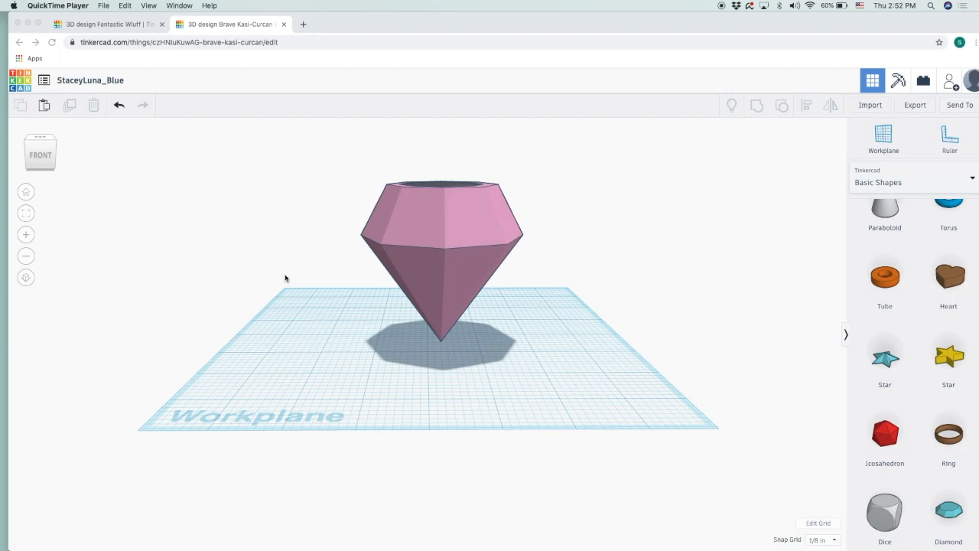
Select the hole shape inside the pink diamond planter and examine its height, width and length
{"action": "right_click_drag", "start_coordinate": [564, 229], "coordinate": [582, 213]}
{"action": "right_click_drag", "start_coordinate": [487, 318], "coordinate": [519, 273]}
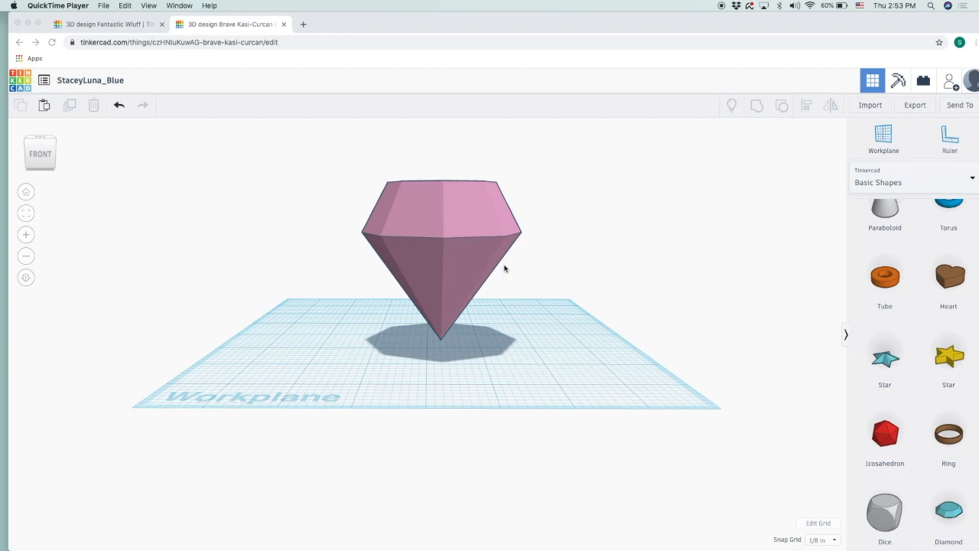
{"action": "left_click", "coordinate": [456, 330]}
{"action": "left_click", "coordinate": [442, 184]}
{"action": "right_click_drag", "start_coordinate": [592, 258], "coordinate": [527, 343]}
{"action": "left_click", "coordinate": [449, 194]}
{"action": "mouse_move", "coordinate": [443, 192]}
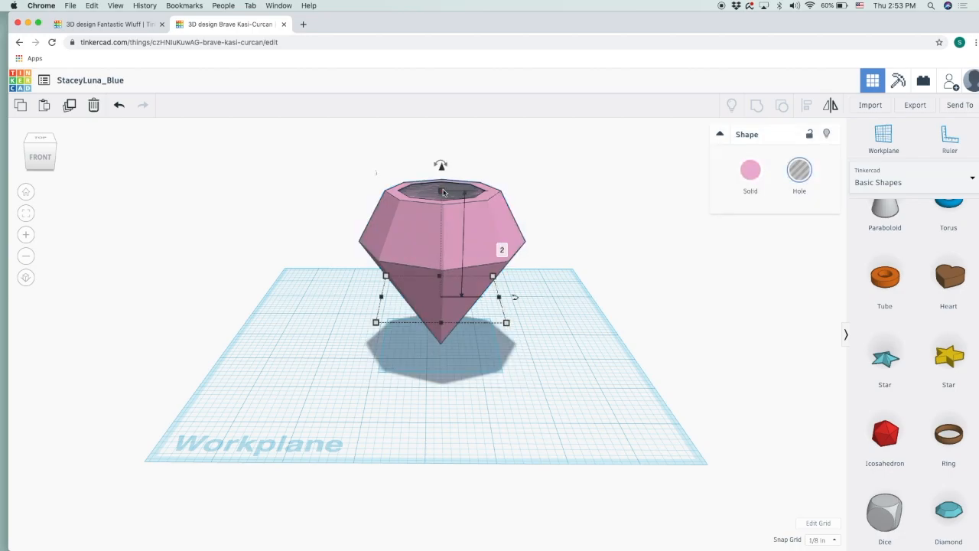
{"action": "right_click_drag", "start_coordinate": [546, 359], "coordinate": [548, 311]}
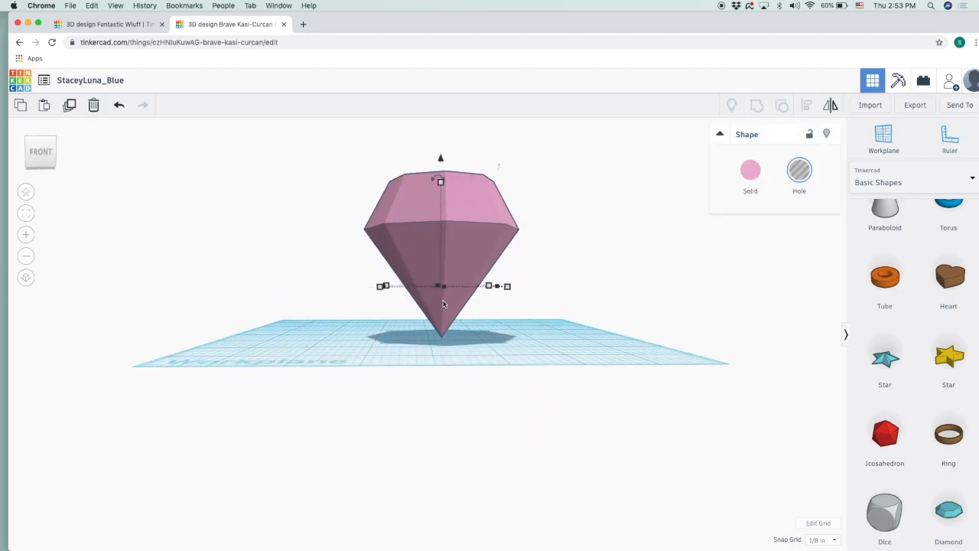
{"action": "mouse_move", "coordinate": [503, 282]}
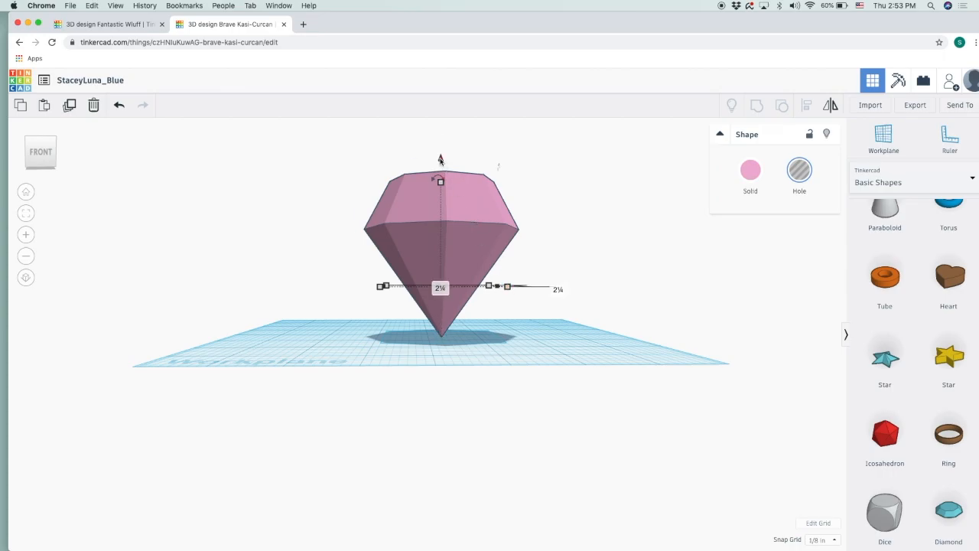
{"action": "right_click_drag", "start_coordinate": [492, 233], "coordinate": [568, 273]}
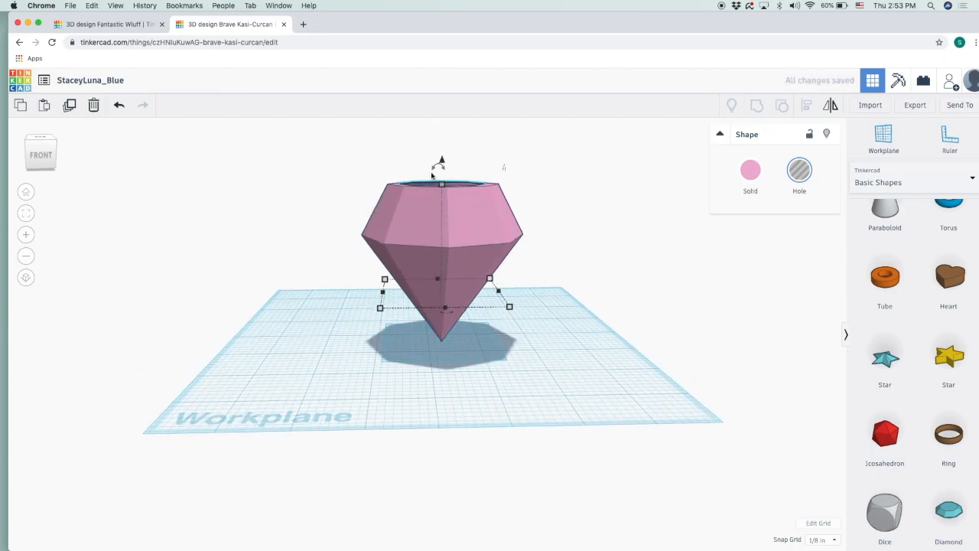
Check the hole shape's base size and vertical position inside the diamond from the side
{"action": "left_click", "coordinate": [441, 162]}
{"action": "left_click", "coordinate": [450, 184]}
{"action": "left_click", "coordinate": [465, 182]}
{"action": "left_click", "coordinate": [604, 192]}
{"action": "left_click", "coordinate": [466, 185]}
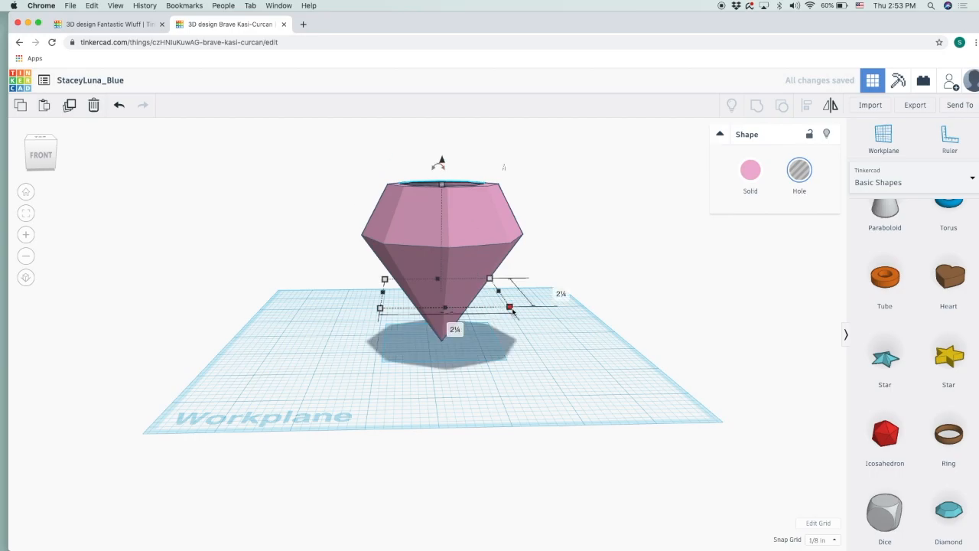
{"action": "right_click_drag", "start_coordinate": [572, 354], "coordinate": [553, 341]}
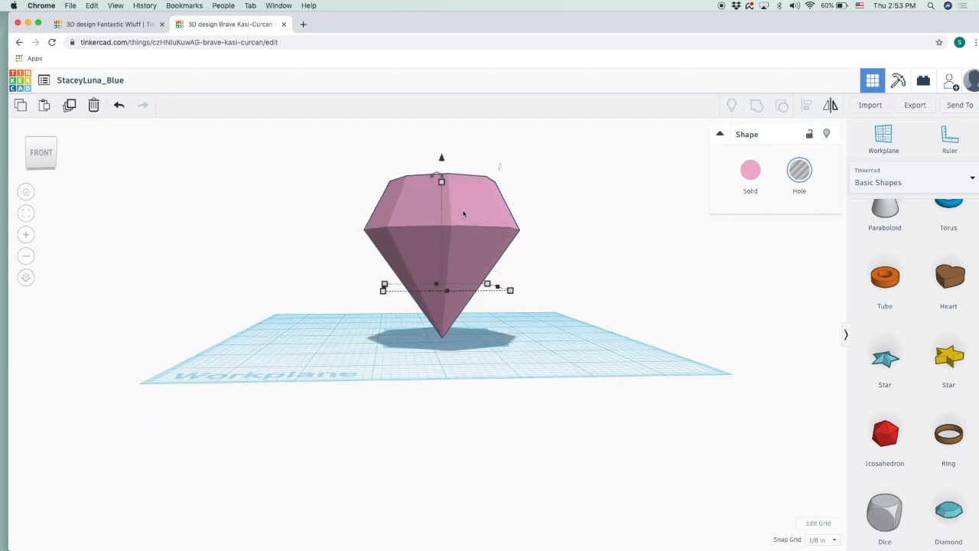
{"action": "mouse_move", "coordinate": [441, 159]}
{"action": "left_mouse_down"}
{"action": "mouse_move", "coordinate": [445, 177]}
{"action": "mouse_move", "coordinate": [447, 162]}
{"action": "left_mouse_up"}
{"action": "right_click_drag", "start_coordinate": [588, 355], "coordinate": [570, 314]}
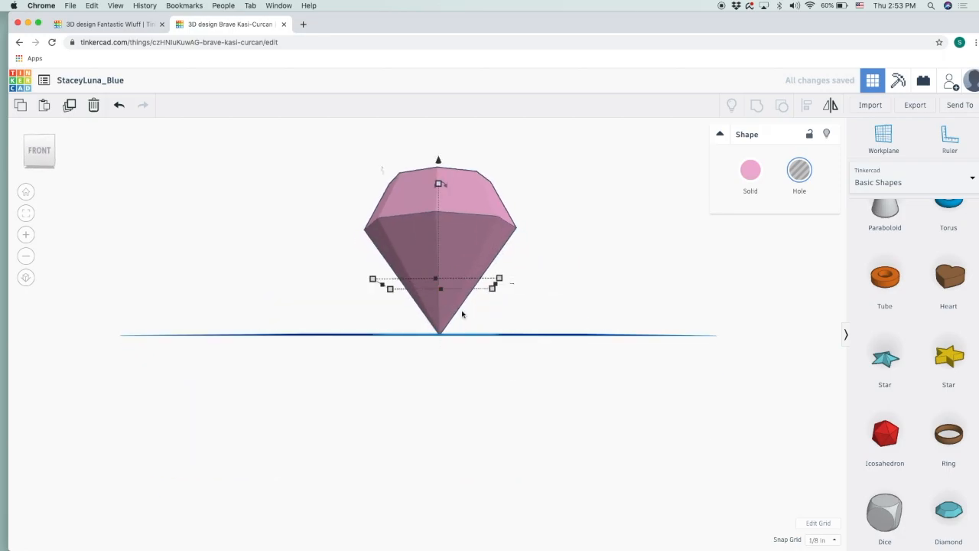
Group the diamond with its inner hole shape to hollow out the planter, and inspect the cavity
{"action": "right_click_drag", "start_coordinate": [459, 311], "coordinate": [484, 329]}
{"action": "right_click_drag", "start_coordinate": [555, 325], "coordinate": [586, 280]}
{"action": "left_click_drag", "start_coordinate": [591, 264], "coordinate": [304, 183]}
{"action": "left_click", "coordinate": [759, 110]}
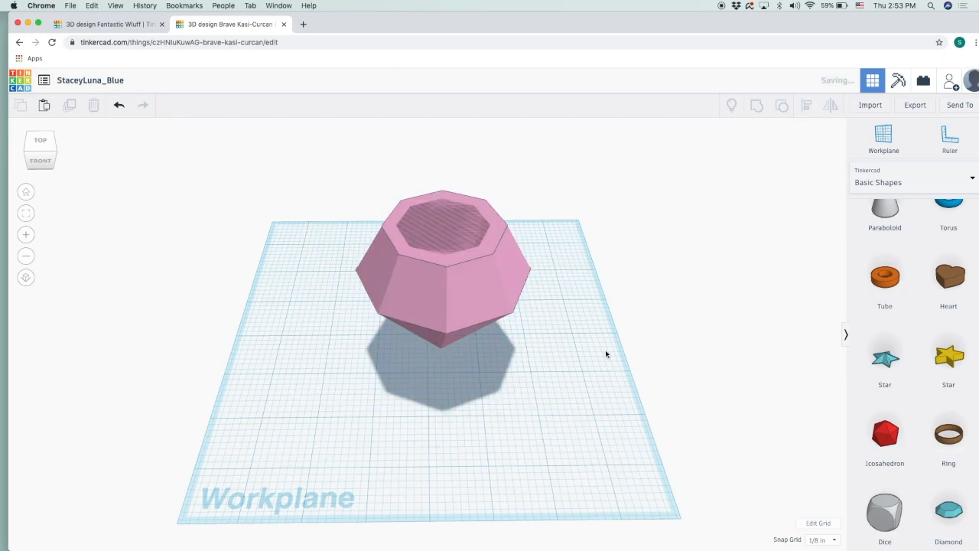
{"action": "right_click_drag", "start_coordinate": [592, 335], "coordinate": [589, 405]}
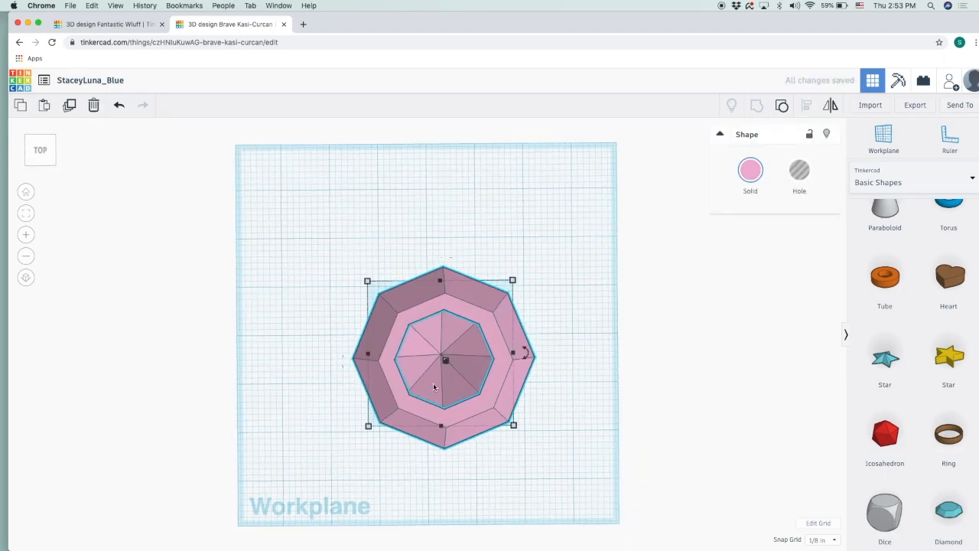
{"action": "right_click_drag", "start_coordinate": [569, 363], "coordinate": [462, 188]}
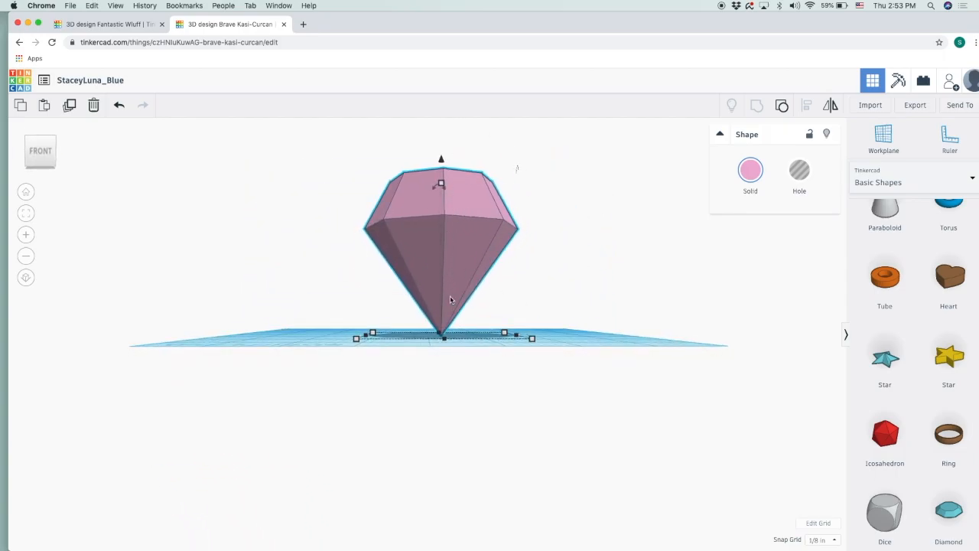
Add a box hole to the workplane beside the diamond, widen it to 2 in and flatten its height
{"action": "right_click_drag", "start_coordinate": [587, 323], "coordinate": [568, 374]}
{"action": "left_click", "coordinate": [568, 373]}
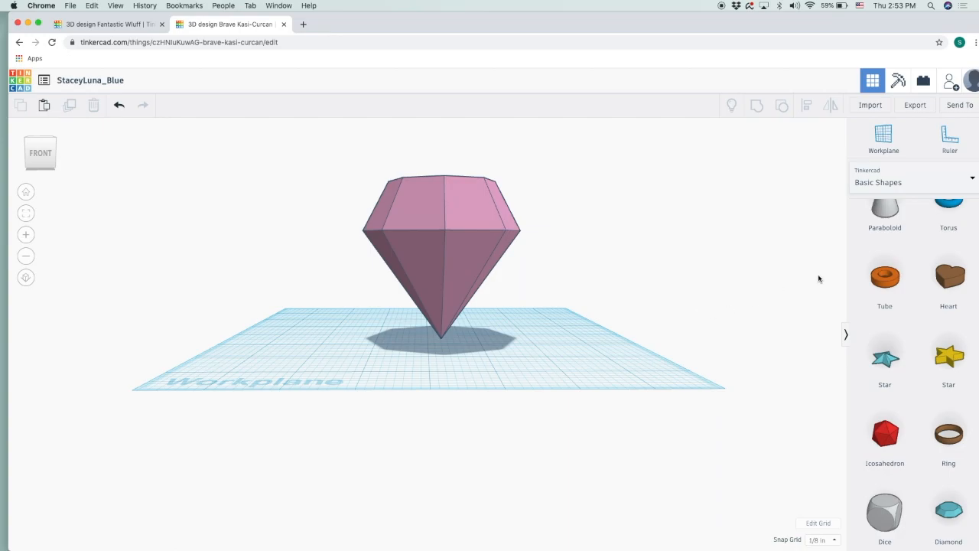
{"action": "scroll", "coordinate": [910, 299], "scroll_direction": "up", "scroll_amount": 5}
{"action": "left_click_drag", "start_coordinate": [885, 233], "coordinate": [672, 377]}
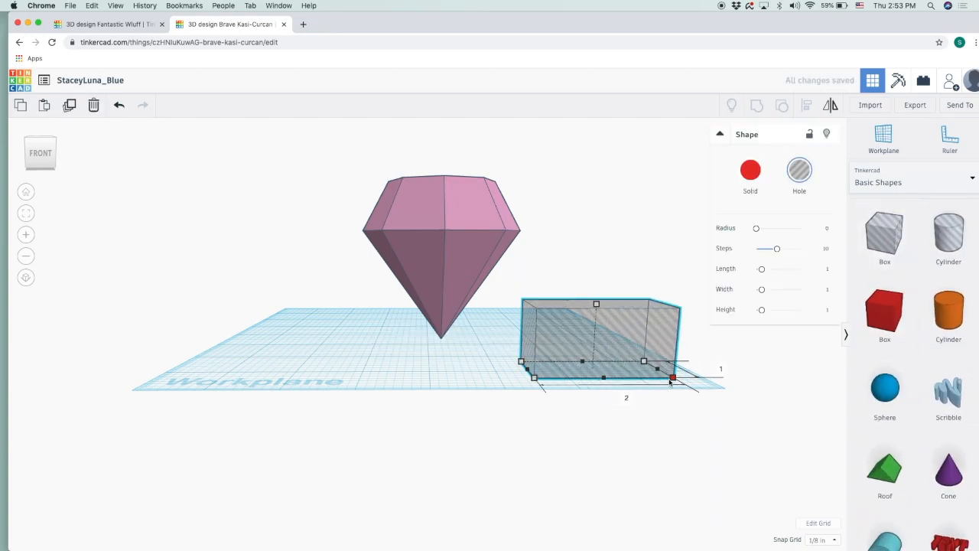
{"action": "left_click_drag", "start_coordinate": [595, 303], "coordinate": [598, 348]}
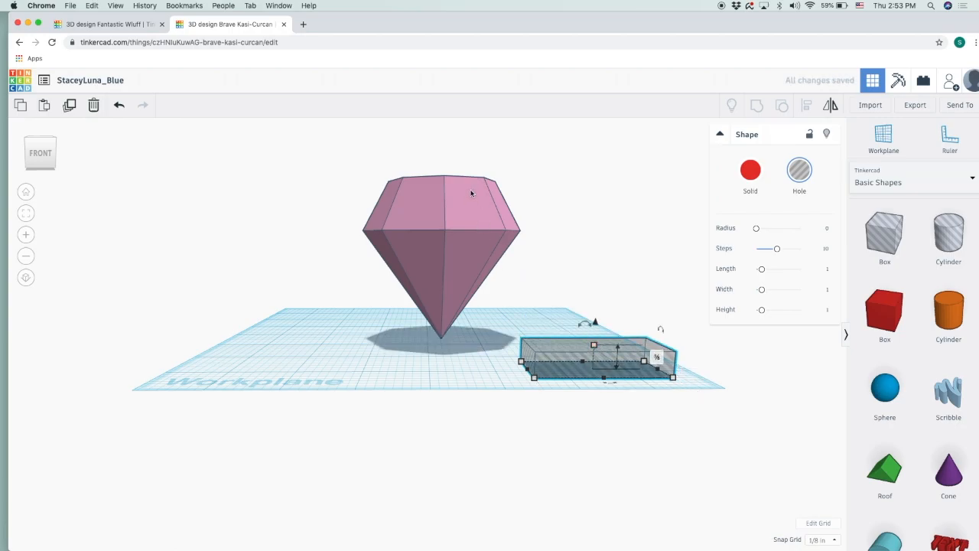
Move the flat box hole beneath the diamond so that it encloses the pointed tip
{"action": "right_click", "coordinate": [719, 323]}
{"action": "left_click", "coordinate": [688, 295]}
{"action": "right_click_drag", "start_coordinate": [689, 295], "coordinate": [501, 322]}
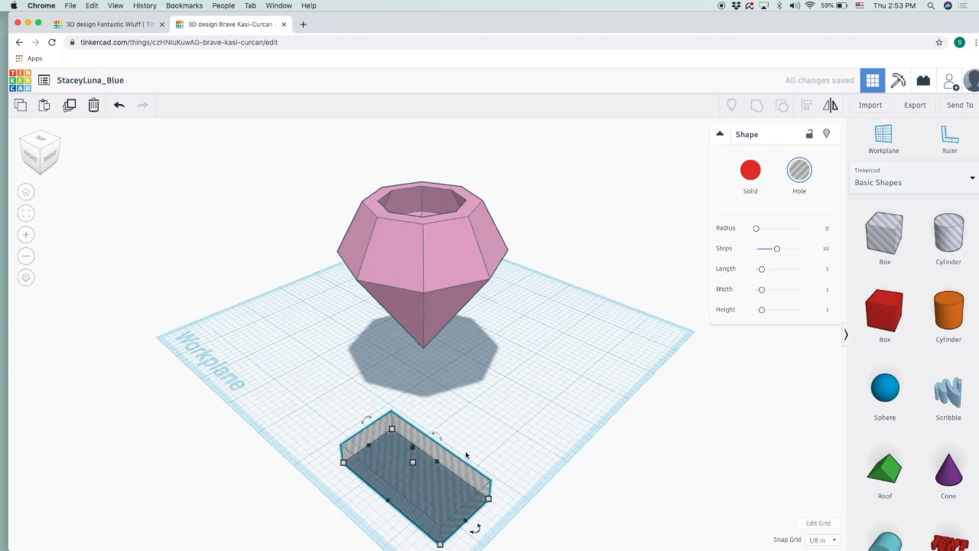
{"action": "left_click_drag", "start_coordinate": [466, 455], "coordinate": [468, 350]}
{"action": "right_click_drag", "start_coordinate": [395, 476], "coordinate": [462, 314]}
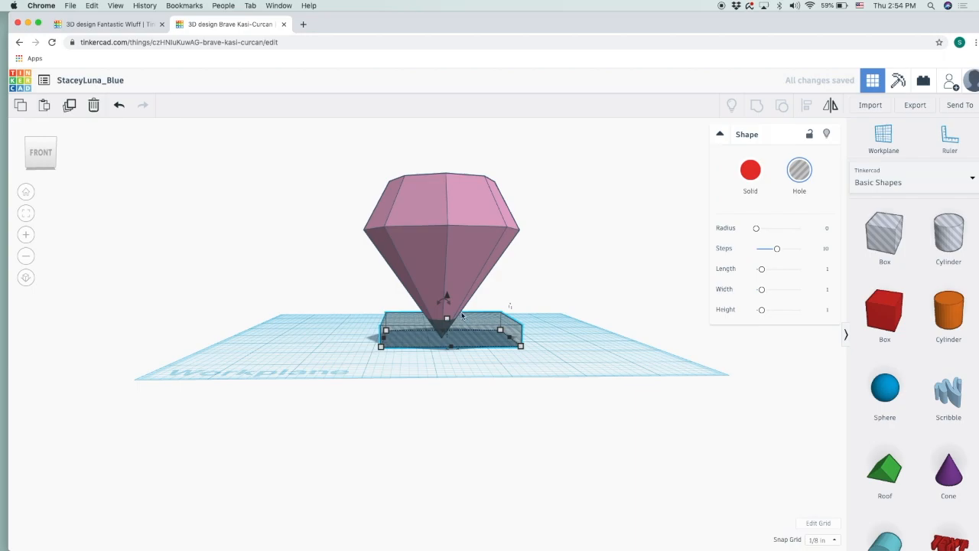
Set the height of the box hole around the diamond's tip to 0.5 in
{"action": "left_click", "coordinate": [459, 217]}
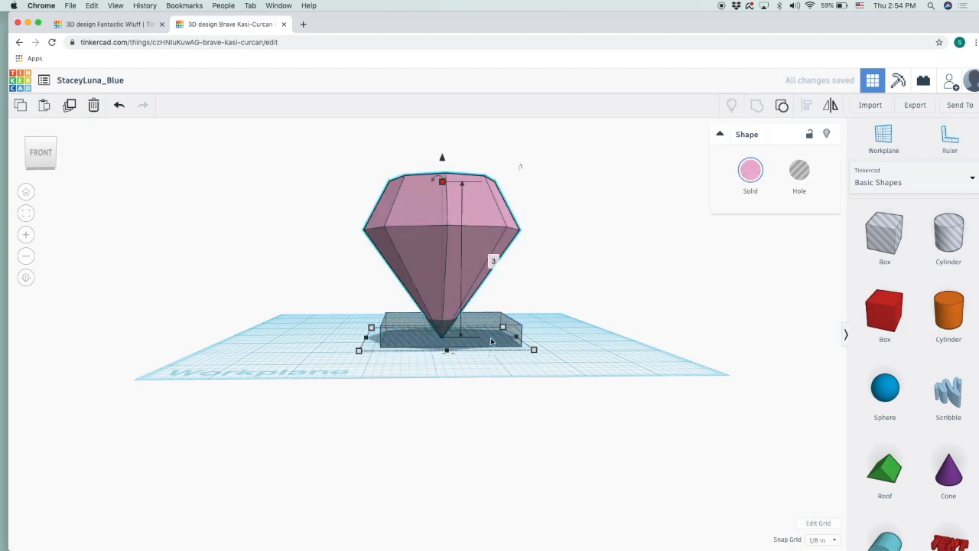
{"action": "left_click", "coordinate": [462, 348]}
{"action": "left_click", "coordinate": [499, 329]}
{"action": "type", "text": ".5"}
{"action": "key", "text": "Return"}
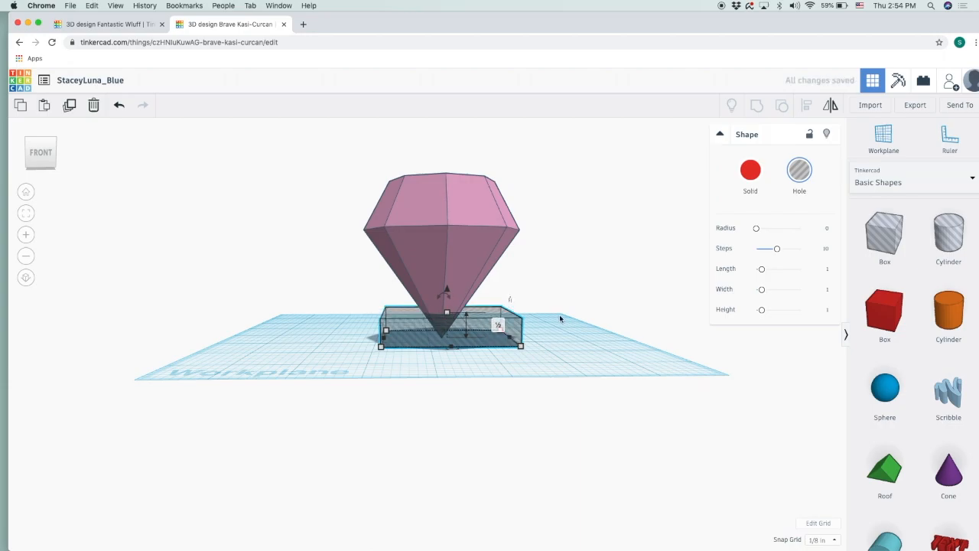
Set the diamond's height to 3.5 in
{"action": "left_click", "coordinate": [591, 343]}
{"action": "left_click", "coordinate": [488, 254]}
{"action": "left_click", "coordinate": [492, 261]}
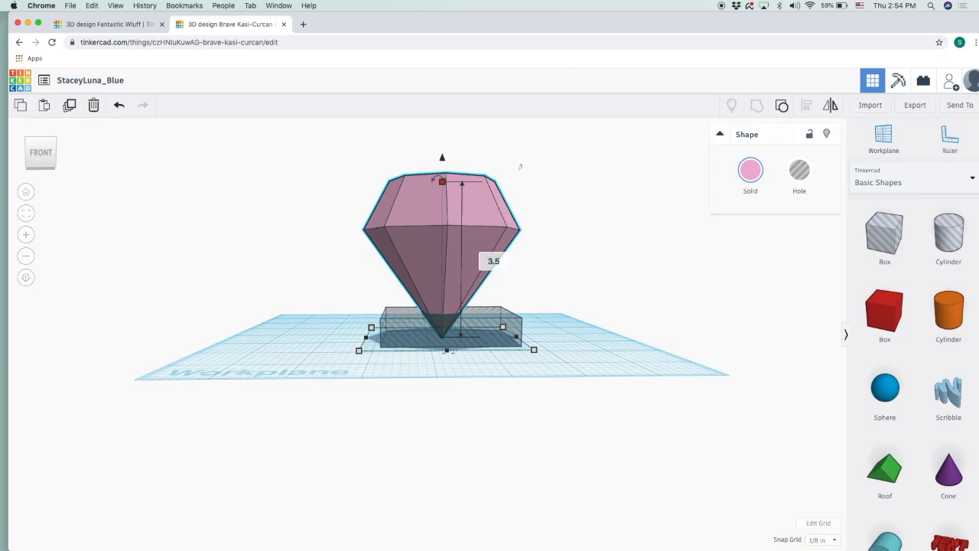
{"action": "key", "text": "Return"}
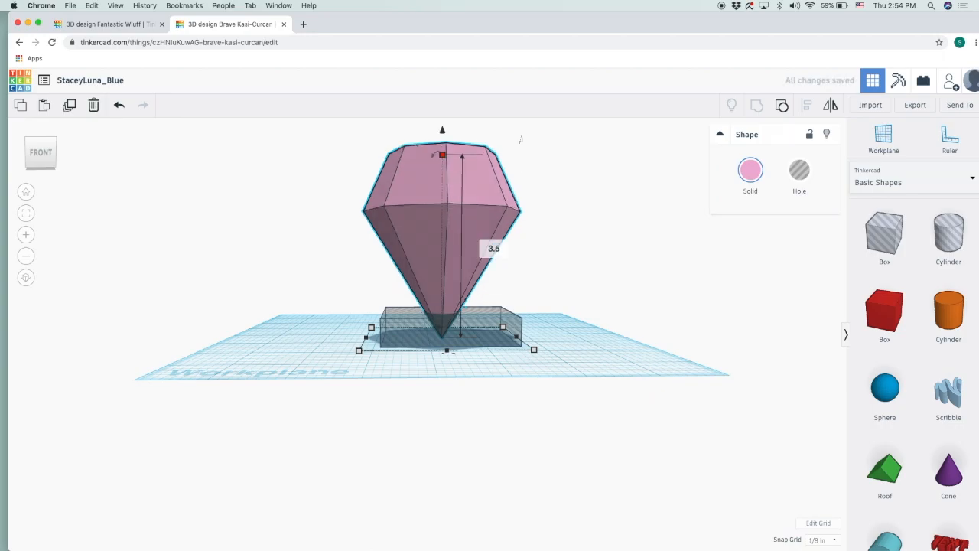
{"action": "left_click", "coordinate": [575, 245]}
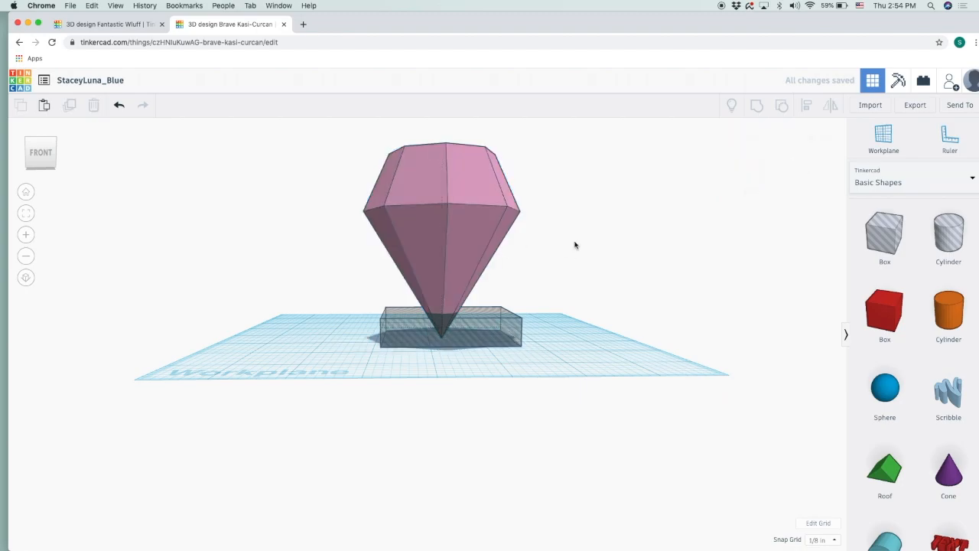
Group the diamond with the box hole to cut its tip flat, and inspect the base
{"action": "left_click_drag", "start_coordinate": [590, 380], "coordinate": [313, 196]}
{"action": "left_click", "coordinate": [756, 117]}
{"action": "right_click_drag", "start_coordinate": [617, 324], "coordinate": [504, 185]}
{"action": "right_click_drag", "start_coordinate": [556, 260], "coordinate": [538, 341]}
{"action": "left_click", "coordinate": [566, 356]}
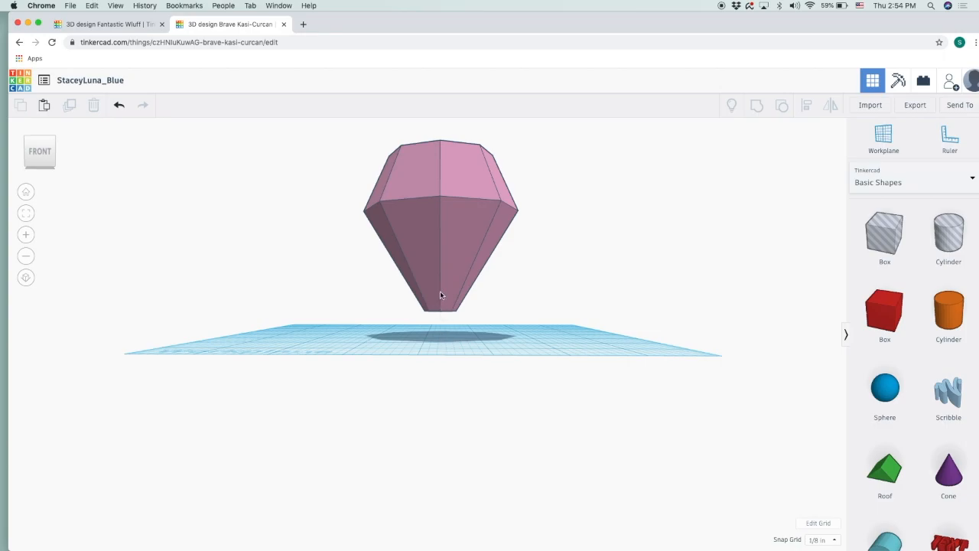
Add a cylinder hole beside the diamond and set its width and length to 0.5 in
{"action": "right_click_drag", "start_coordinate": [548, 305], "coordinate": [553, 260]}
{"action": "left_click_drag", "start_coordinate": [966, 246], "coordinate": [561, 361]}
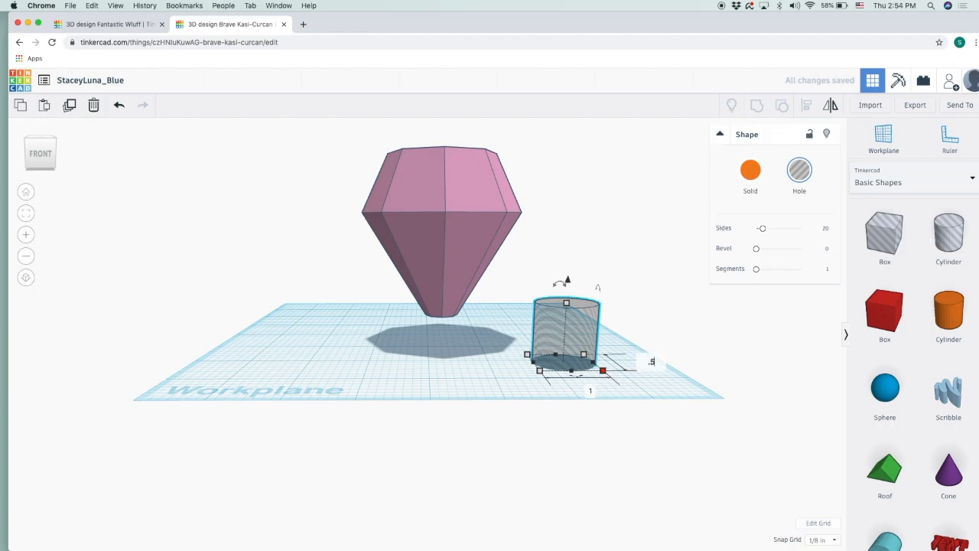
{"action": "left_click", "coordinate": [590, 390]}
{"action": "type", "text": ".5"}
{"action": "key", "text": "Return"}
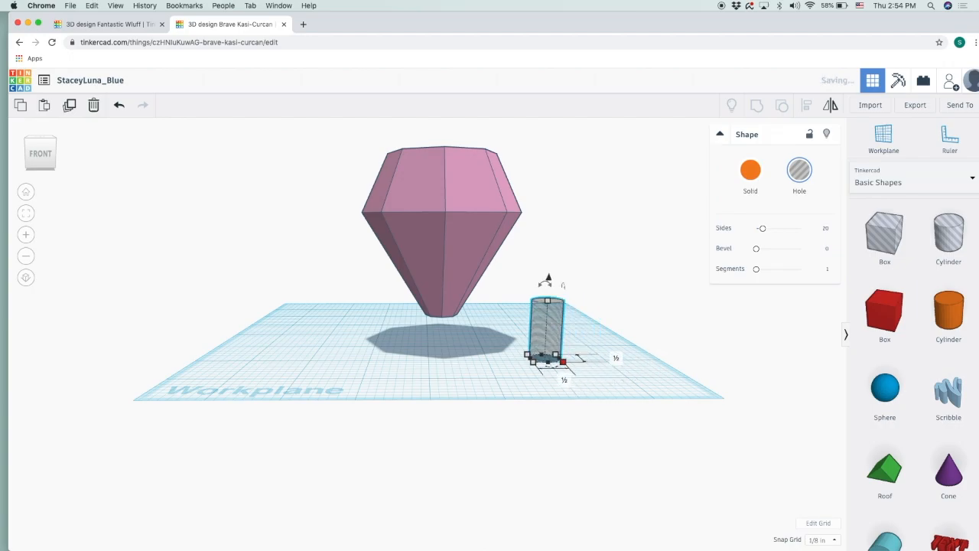
Stretch the cylinder hole upward to make it taller than 1 in
{"action": "right_click_drag", "start_coordinate": [597, 319], "coordinate": [526, 295]}
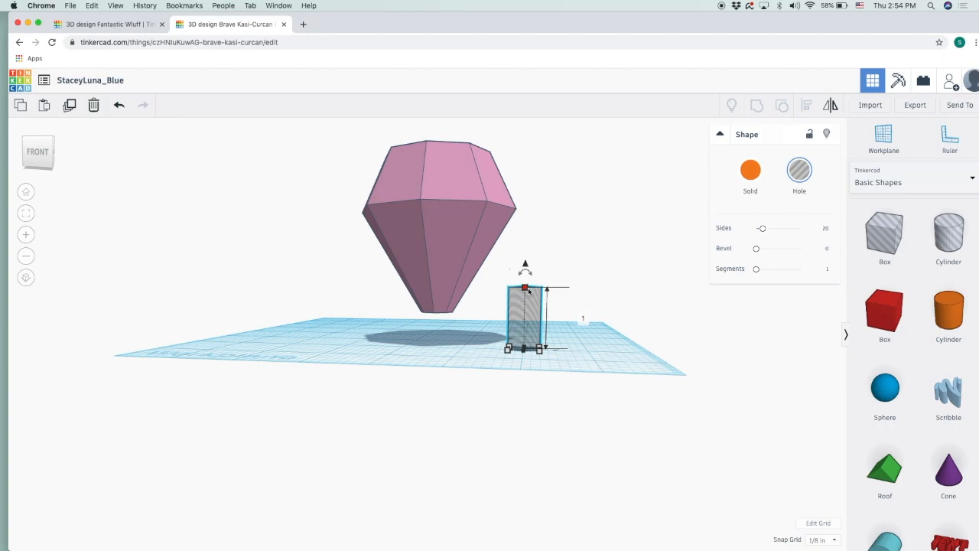
{"action": "left_click_drag", "start_coordinate": [527, 292], "coordinate": [528, 258]}
{"action": "right_click_drag", "start_coordinate": [598, 365], "coordinate": [535, 329]}
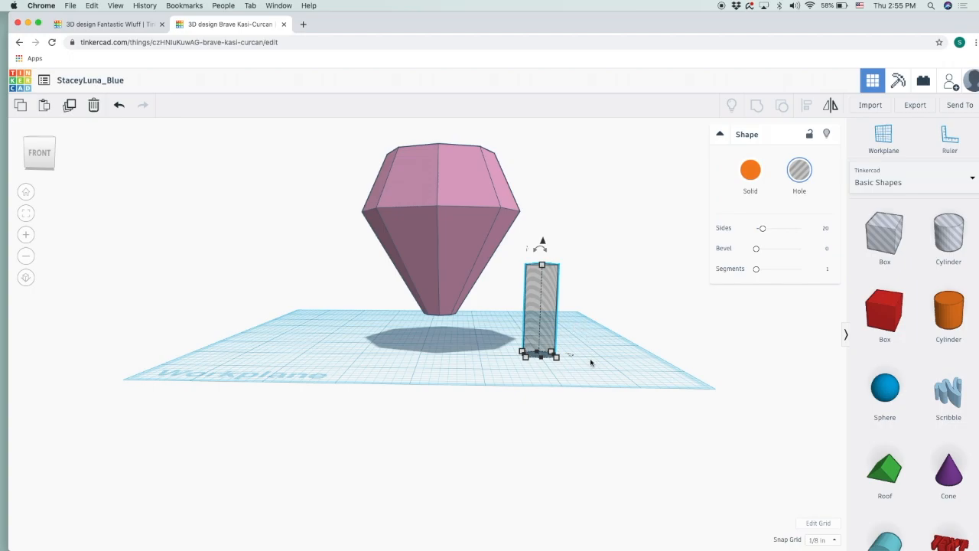
Move the cylinder hole beneath the diamond's flattened tip and fine-tune its position from several angles
{"action": "mouse_move", "coordinate": [558, 338]}
{"action": "right_mouse_down"}
{"action": "mouse_move", "coordinate": [612, 339]}
{"action": "mouse_move", "coordinate": [617, 369]}
{"action": "mouse_move", "coordinate": [545, 340]}
{"action": "right_mouse_up"}
{"action": "left_click_drag", "start_coordinate": [545, 341], "coordinate": [441, 316]}
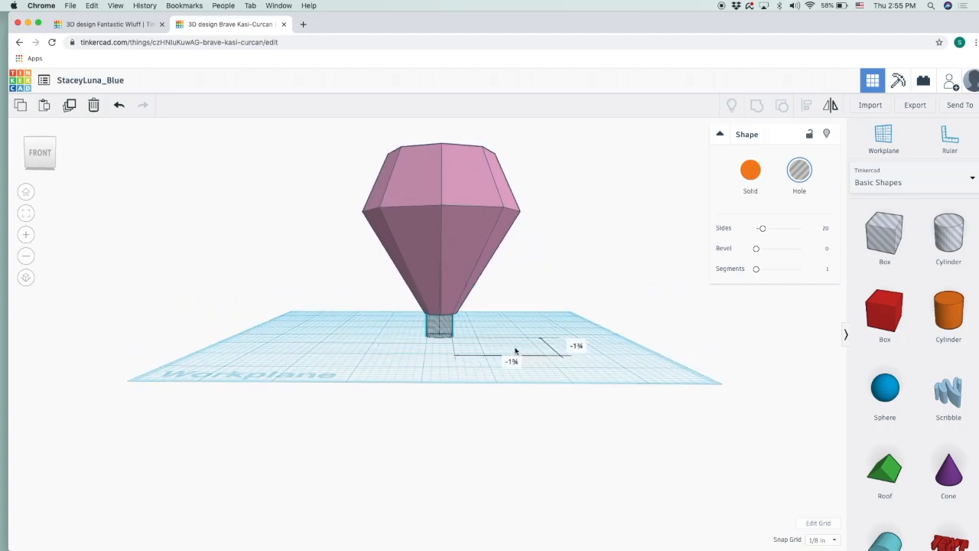
{"action": "right_click_drag", "start_coordinate": [517, 352], "coordinate": [469, 323]}
{"action": "left_click_drag", "start_coordinate": [447, 332], "coordinate": [449, 324]}
{"action": "right_click_drag", "start_coordinate": [536, 298], "coordinate": [480, 353]}
{"action": "left_click_drag", "start_coordinate": [450, 327], "coordinate": [454, 331]}
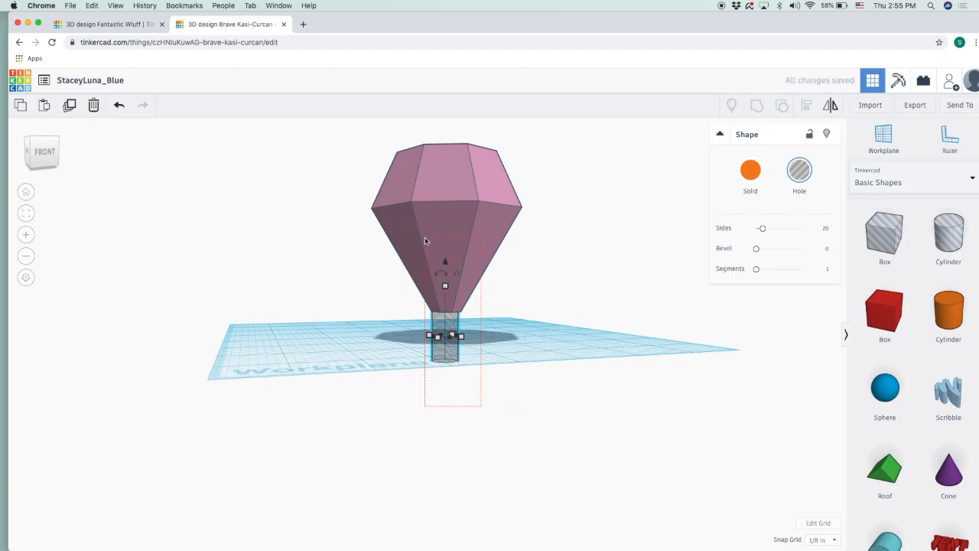
Align the cylinder hole with the diamond's center along both horizontal axes
{"action": "left_click", "coordinate": [426, 241], "text": "shift"}
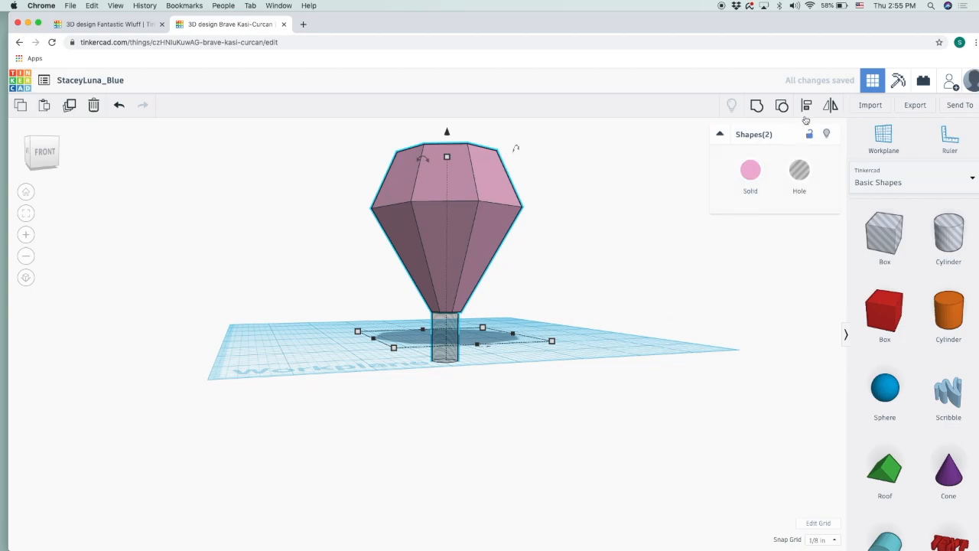
{"action": "left_click", "coordinate": [806, 107]}
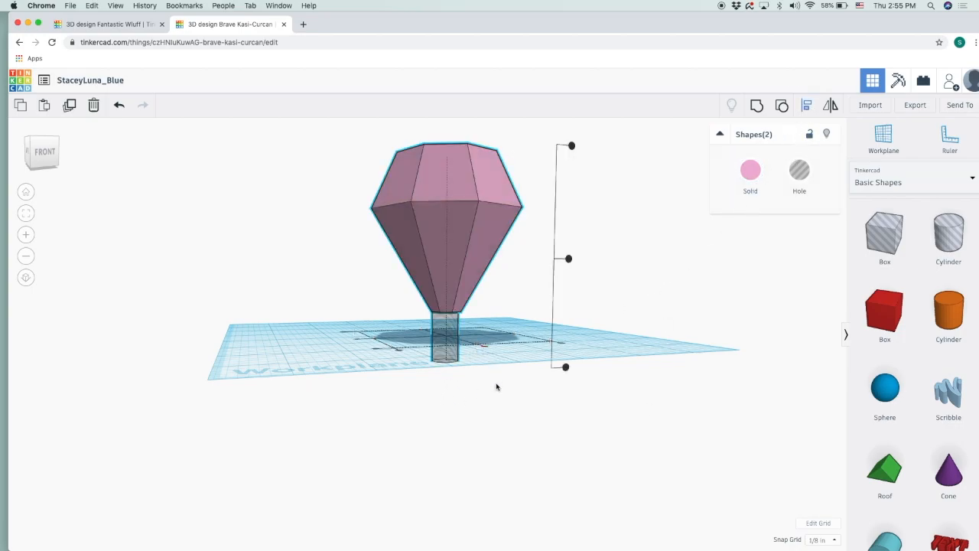
{"action": "right_click_drag", "start_coordinate": [497, 387], "coordinate": [494, 437]}
{"action": "left_click", "coordinate": [479, 414]}
{"action": "left_click", "coordinate": [360, 364]}
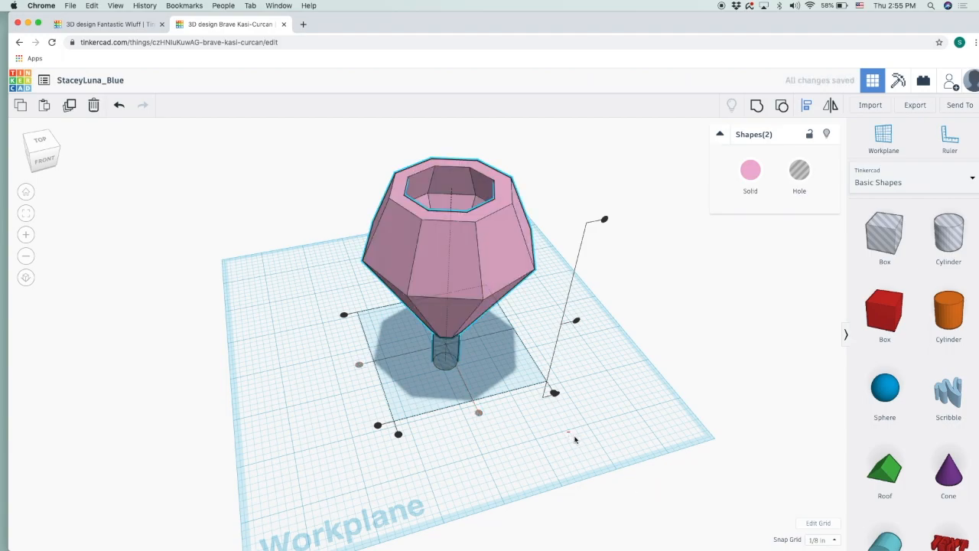
{"action": "left_click", "coordinate": [571, 437]}
Raise the cylinder hole so that it runs up through the diamond's base into the cavity
{"action": "right_click_drag", "start_coordinate": [634, 344], "coordinate": [627, 477]}
{"action": "mouse_move", "coordinate": [455, 353]}
{"action": "right_mouse_down"}
{"action": "mouse_move", "coordinate": [548, 396]}
{"action": "mouse_move", "coordinate": [530, 357]}
{"action": "mouse_move", "coordinate": [442, 339]}
{"action": "right_mouse_up"}
{"action": "left_click", "coordinate": [440, 349]}
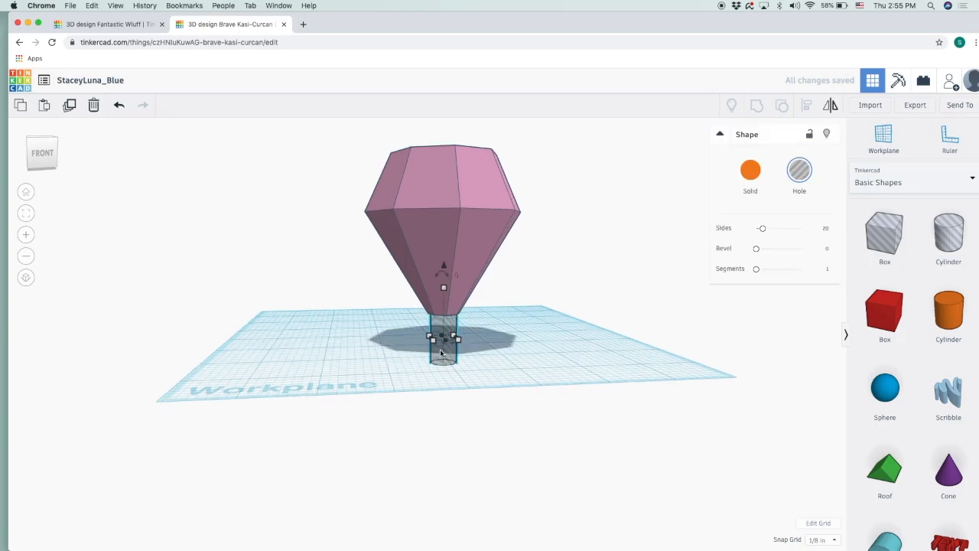
{"action": "left_click_drag", "start_coordinate": [445, 269], "coordinate": [443, 226]}
{"action": "right_click_drag", "start_coordinate": [564, 293], "coordinate": [545, 437]}
{"action": "right_click_drag", "start_coordinate": [526, 489], "coordinate": [533, 357]}
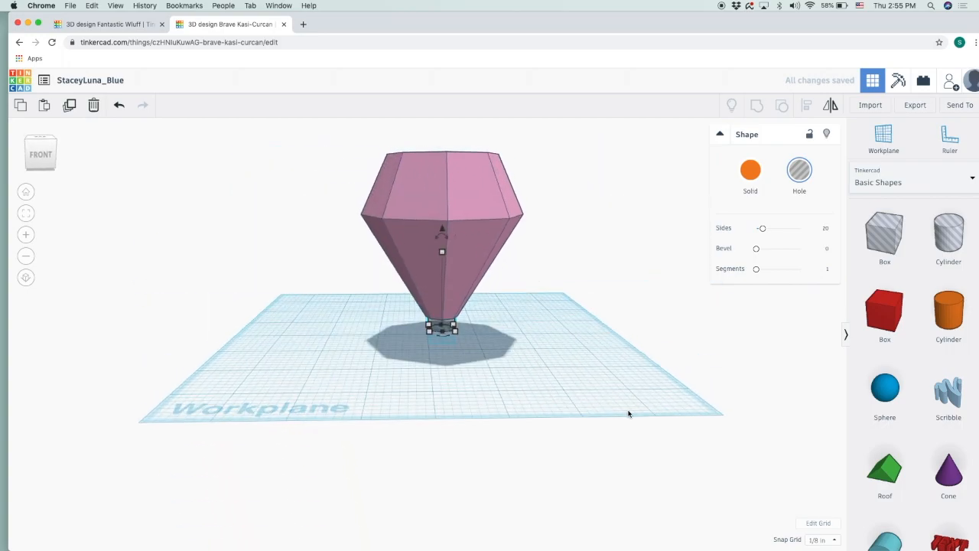
Select the diamond and cylinder hole together and compare the cylinder's diameter with the flat base from below
{"action": "left_click_drag", "start_coordinate": [384, 252], "coordinate": [385, 253]}
{"action": "right_click_drag", "start_coordinate": [586, 363], "coordinate": [586, 175]}
{"action": "scroll", "coordinate": [493, 363], "scroll_direction": "up", "scroll_amount": 6}
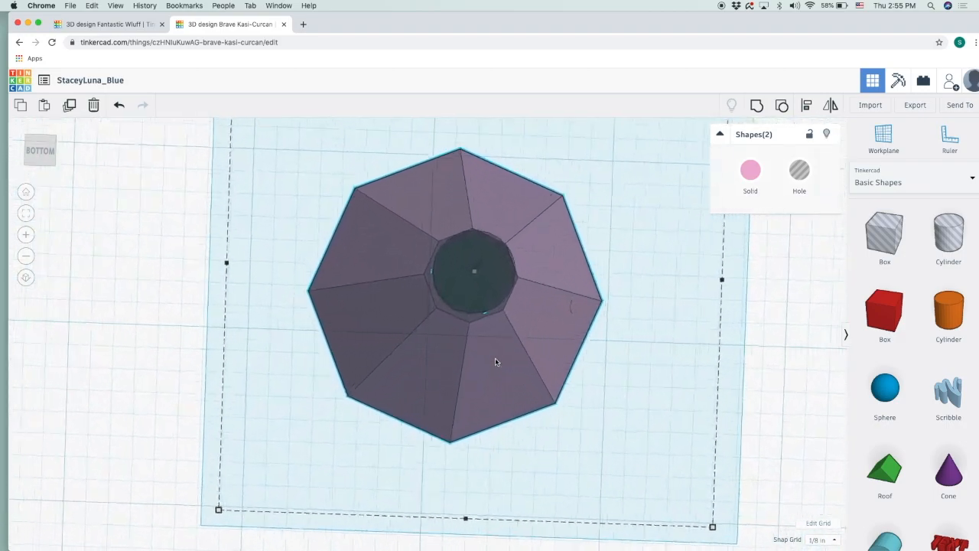
{"action": "scroll", "coordinate": [495, 362], "scroll_direction": "up", "scroll_amount": 3}
{"action": "mouse_move", "coordinate": [495, 362]}
{"action": "right_mouse_down"}
{"action": "mouse_move", "coordinate": [600, 353]}
{"action": "mouse_move", "coordinate": [605, 418]}
{"action": "mouse_move", "coordinate": [626, 341]}
{"action": "mouse_move", "coordinate": [620, 289]}
{"action": "mouse_move", "coordinate": [649, 459]}
{"action": "mouse_move", "coordinate": [493, 368]}
{"action": "right_mouse_up"}
{"action": "scroll", "coordinate": [631, 367], "scroll_direction": "down", "scroll_amount": 4}
{"action": "scroll", "coordinate": [630, 367], "scroll_direction": "down", "scroll_amount": 3}
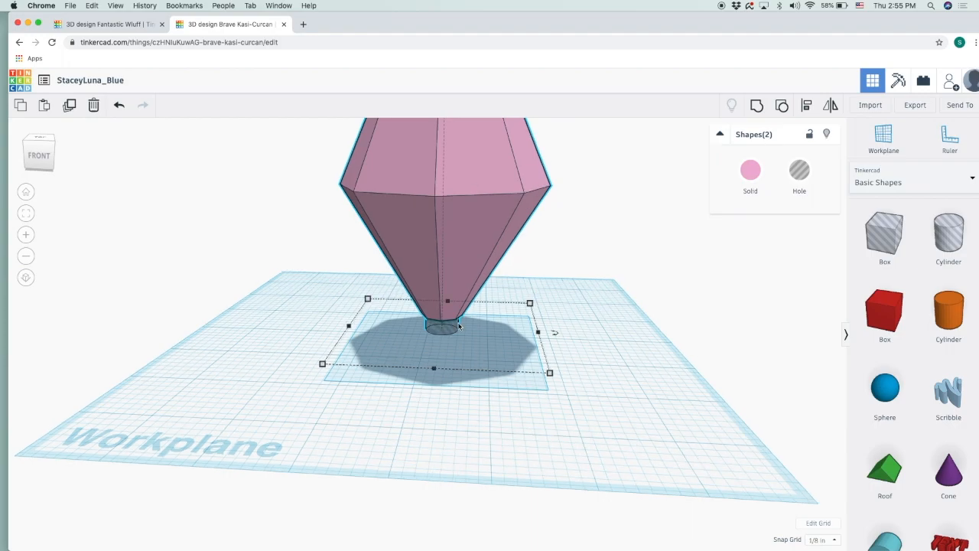
Reduce the cylinder hole's width and length to 0.3 in
{"action": "left_click", "coordinate": [580, 341]}
{"action": "left_click", "coordinate": [454, 334]}
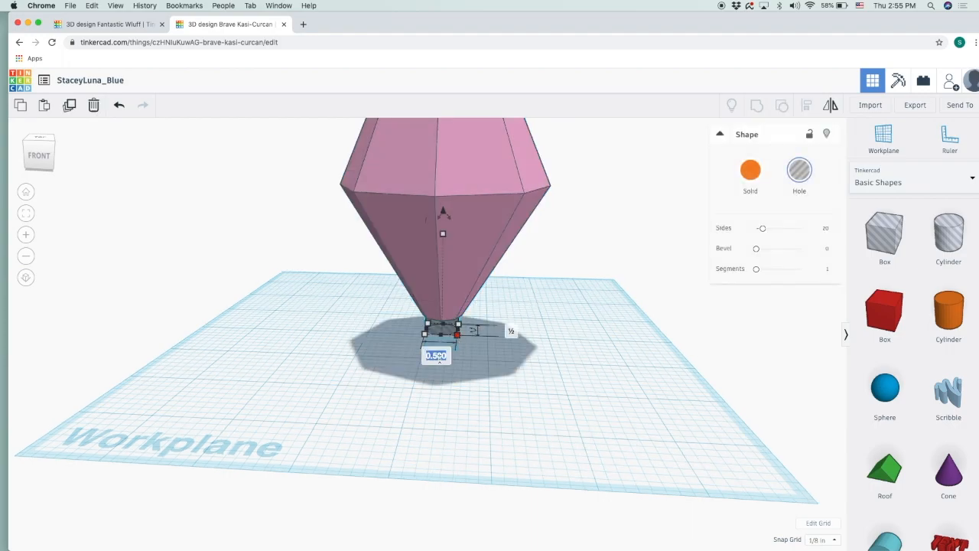
{"action": "key", "text": "Tab"}
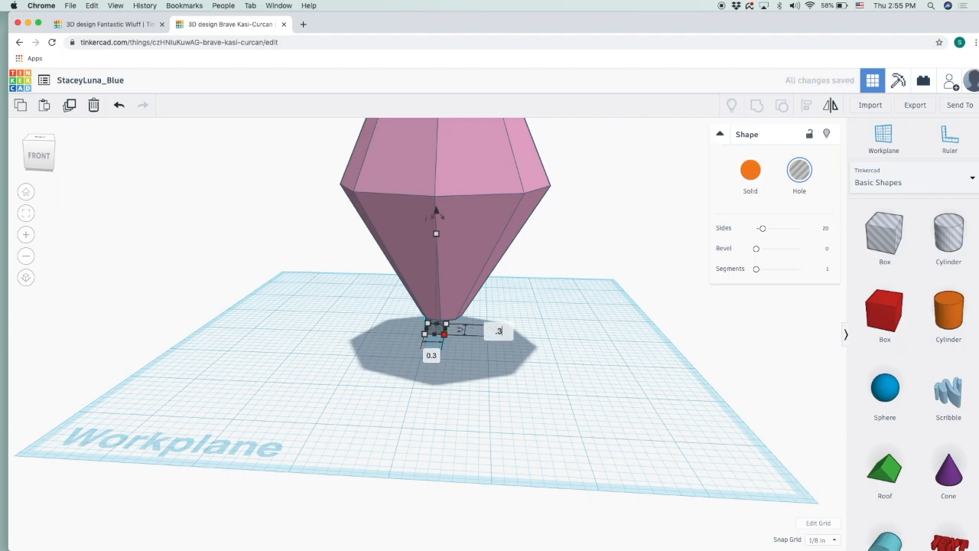
{"action": "key", "text": "Return"}
{"action": "right_click_drag", "start_coordinate": [554, 425], "coordinate": [586, 328]}
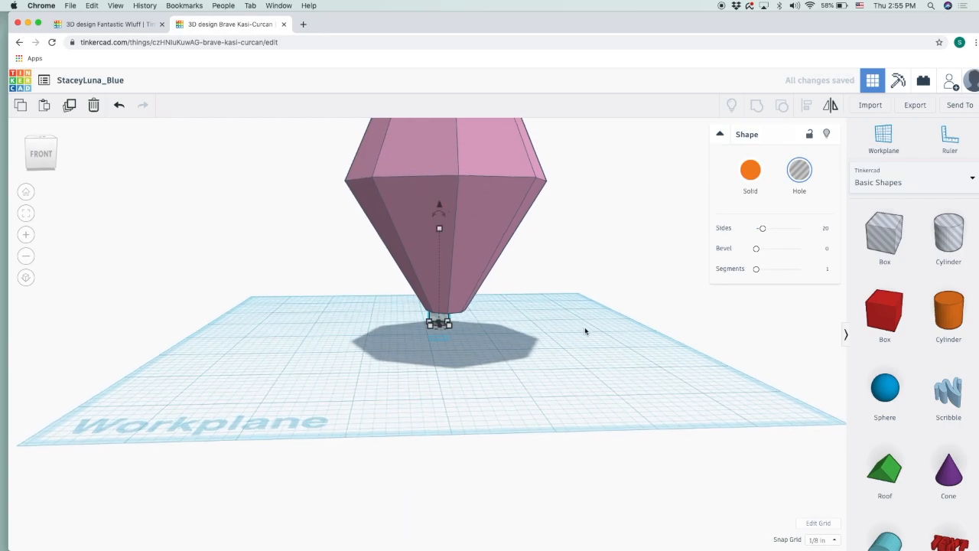
Recenter the narrowed cylinder hole on the diamond using Align
{"action": "left_click", "coordinate": [400, 243], "text": "shift"}
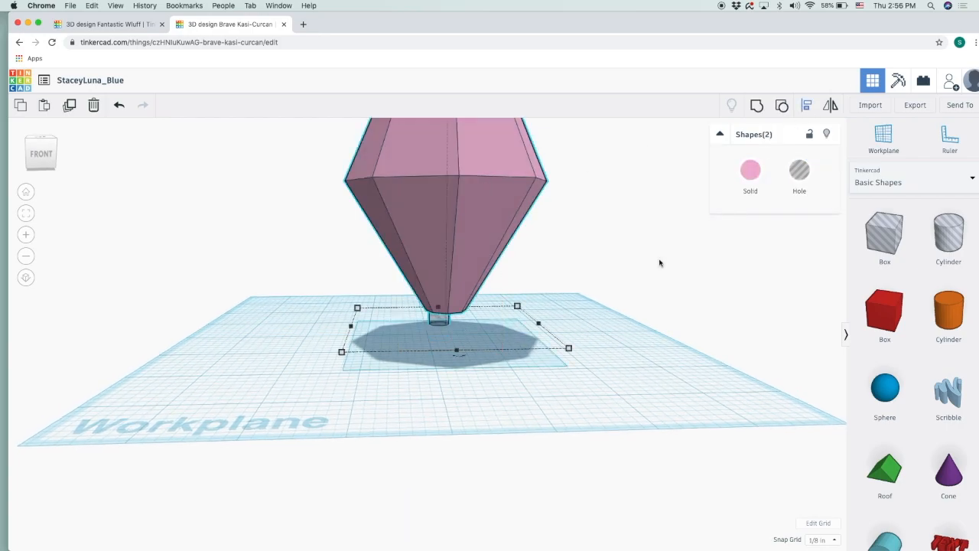
{"action": "key", "text": "l"}
{"action": "left_click", "coordinate": [332, 329]}
{"action": "mouse_move", "coordinate": [626, 372]}
{"action": "right_mouse_down"}
{"action": "mouse_move", "coordinate": [631, 193]}
{"action": "mouse_move", "coordinate": [609, 366]}
{"action": "right_mouse_up"}
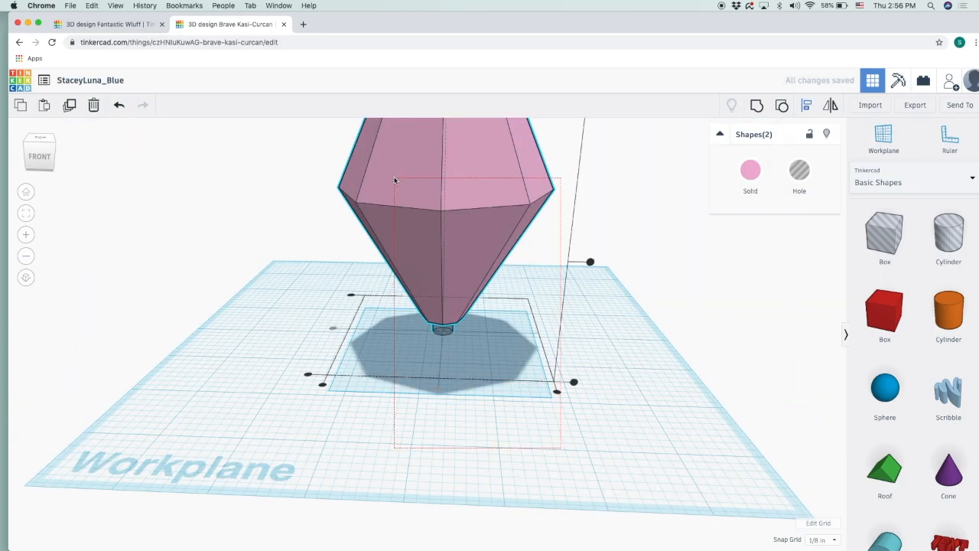
Group the diamond and cylinder hole to cut the drainage hole, and inspect it from above
{"action": "left_click", "coordinate": [757, 106]}
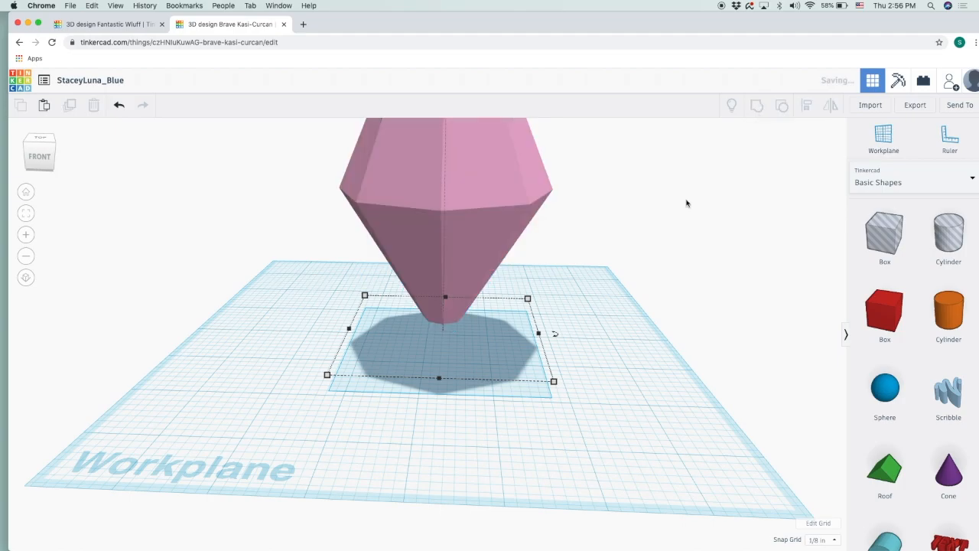
{"action": "right_click_drag", "start_coordinate": [617, 388], "coordinate": [614, 507]}
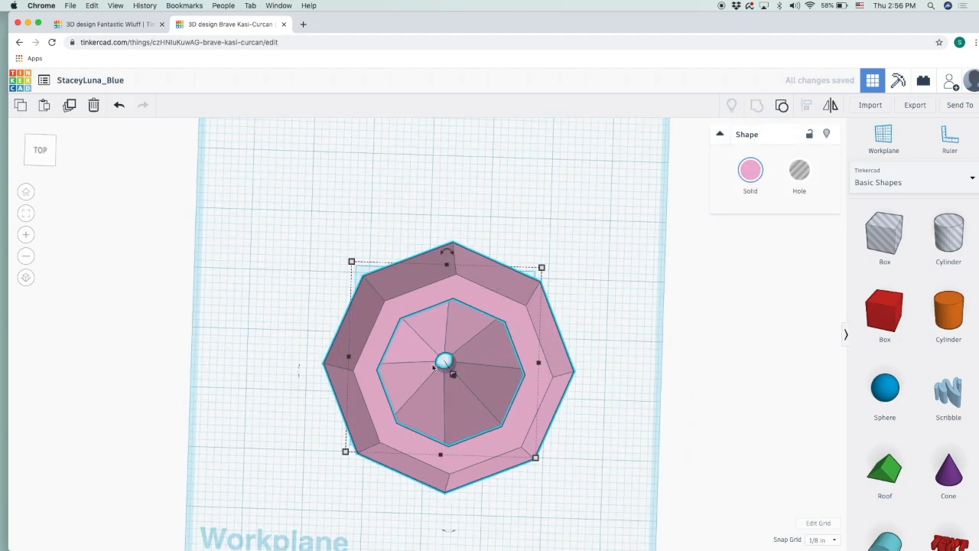
{"action": "right_click_drag", "start_coordinate": [602, 442], "coordinate": [652, 434]}
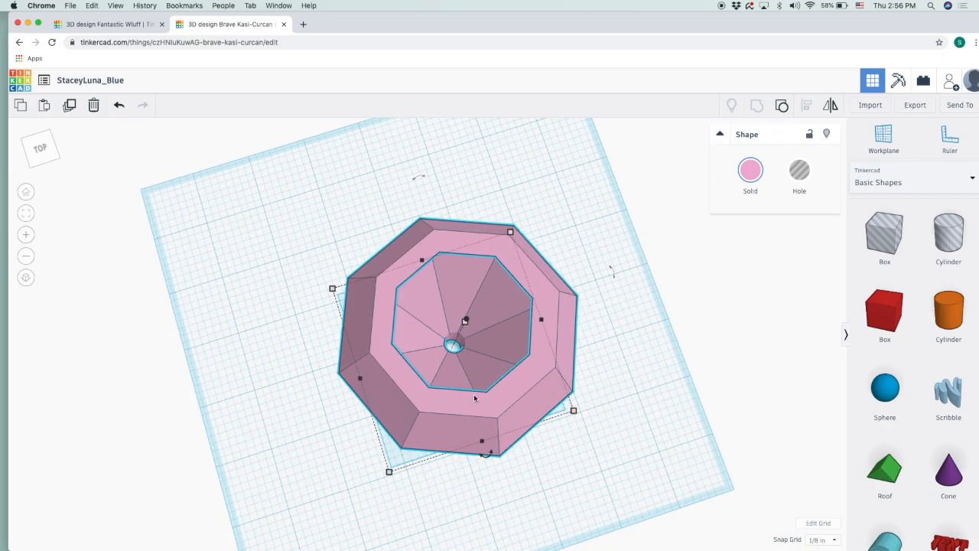
{"action": "scroll", "coordinate": [481, 391], "scroll_direction": "up", "scroll_amount": 8}
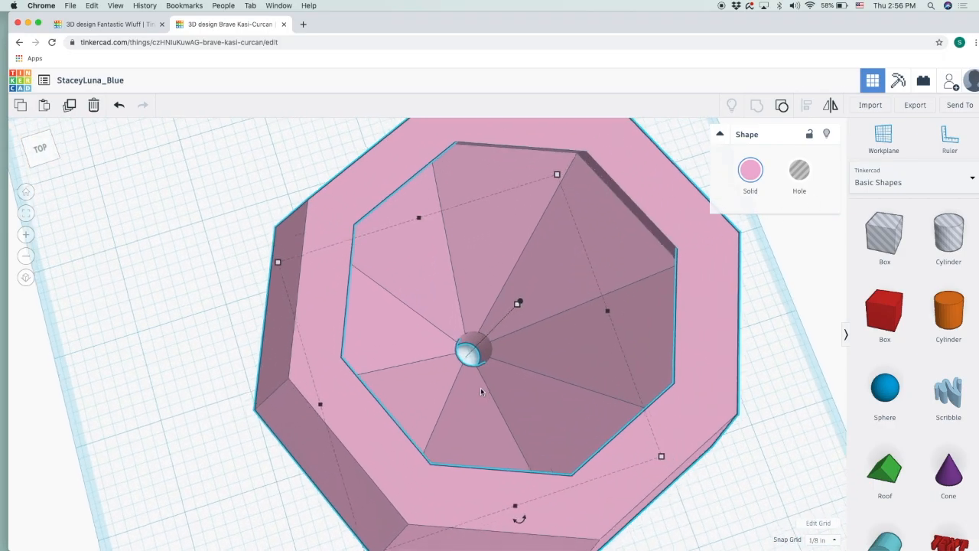
{"action": "scroll", "coordinate": [481, 391], "scroll_direction": "up", "scroll_amount": 1}
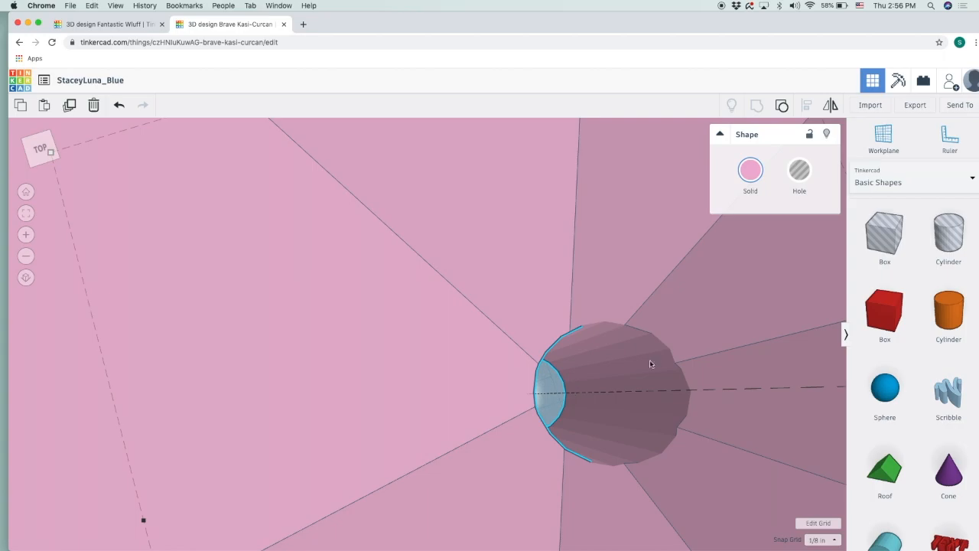
{"action": "scroll", "coordinate": [646, 421], "scroll_direction": "down", "scroll_amount": 10}
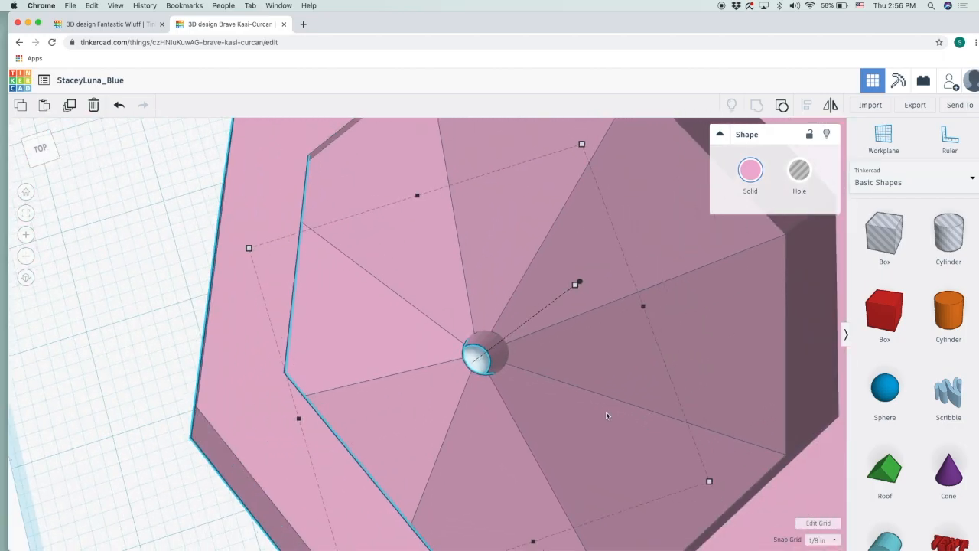
{"action": "scroll", "coordinate": [605, 416], "scroll_direction": "down", "scroll_amount": 2}
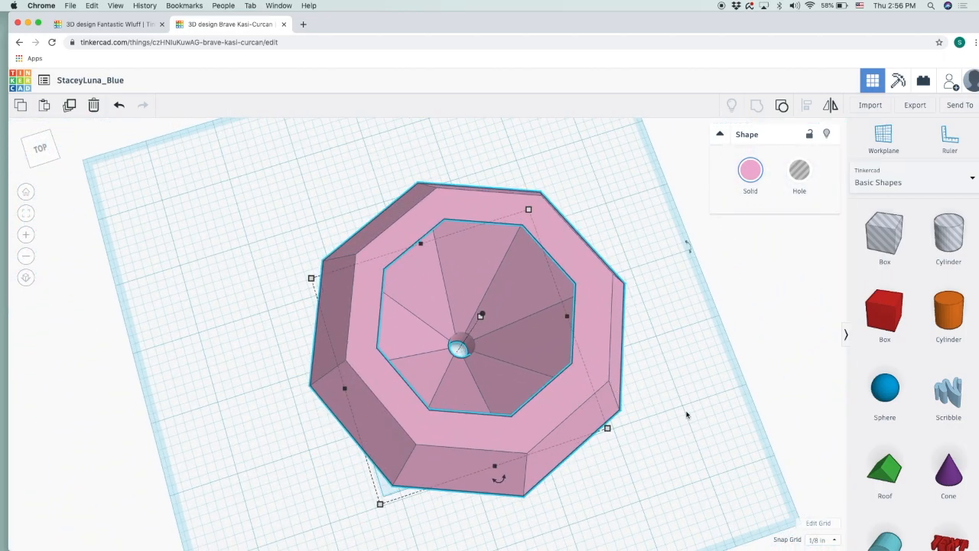